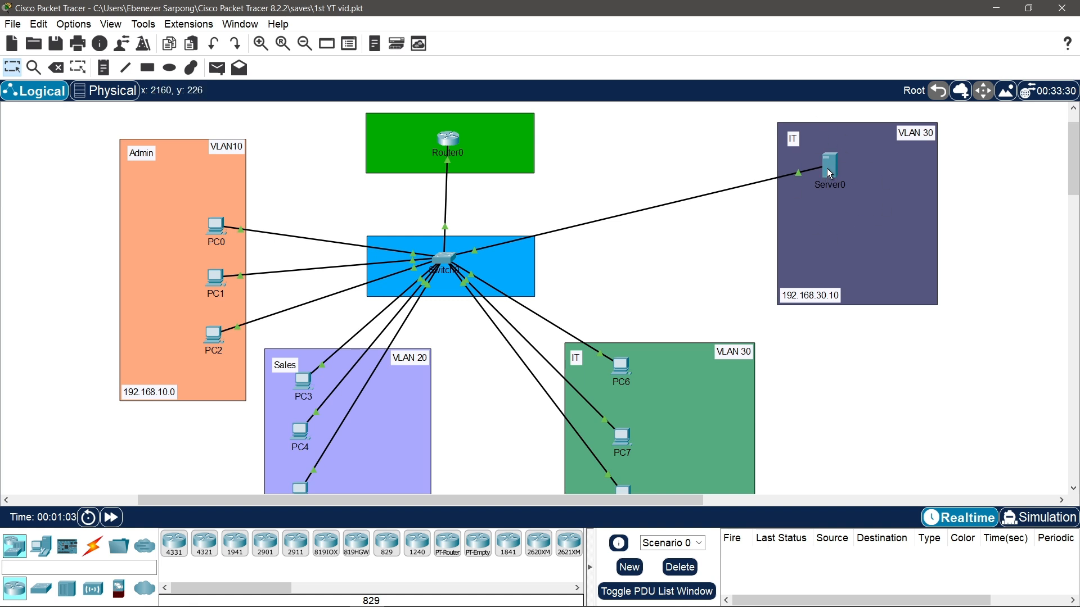
- Open the DHCP service settings of Server0 and turn the service on for FastEthernet0
mouse_move(830, 174)
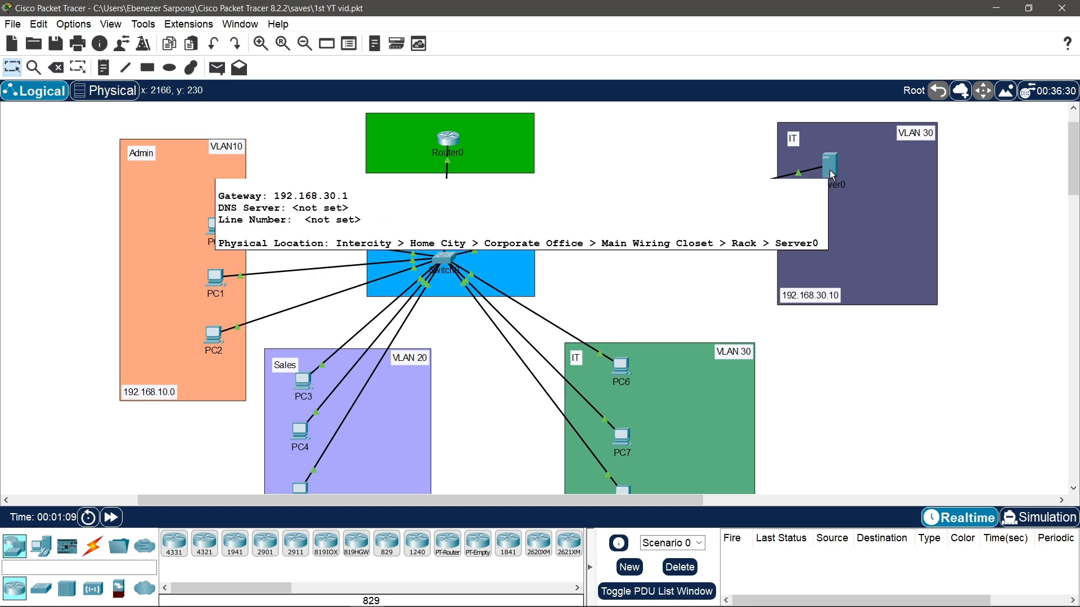
click(831, 169)
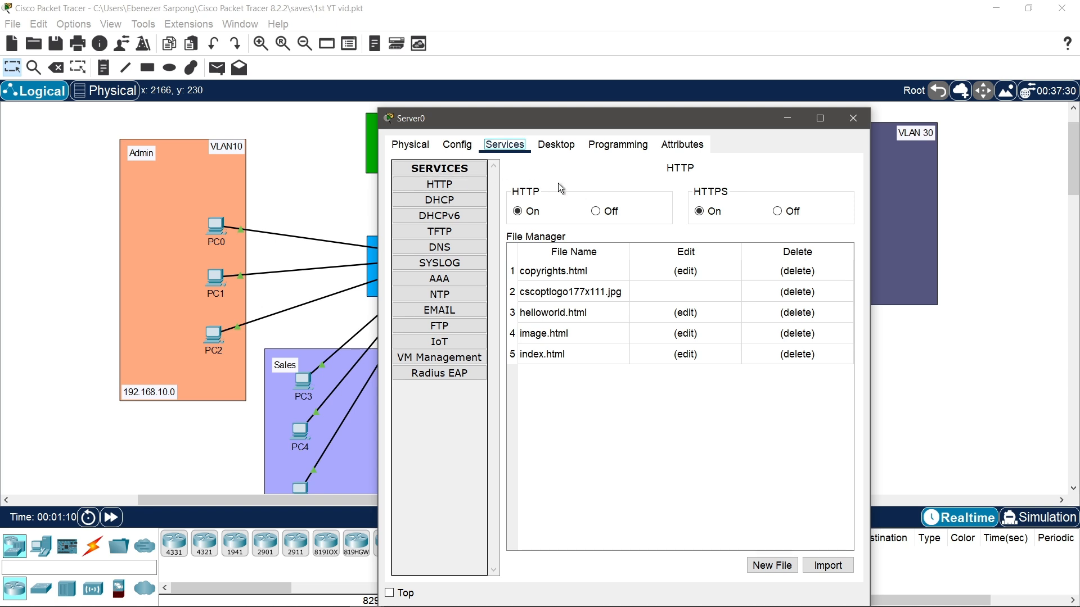
click(441, 203)
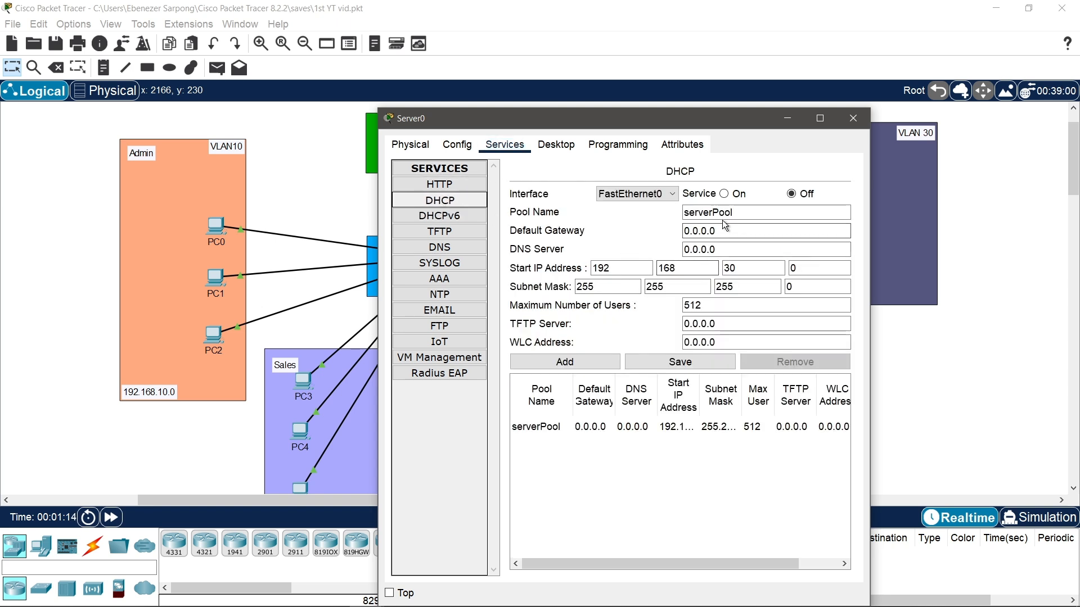
click(792, 270)
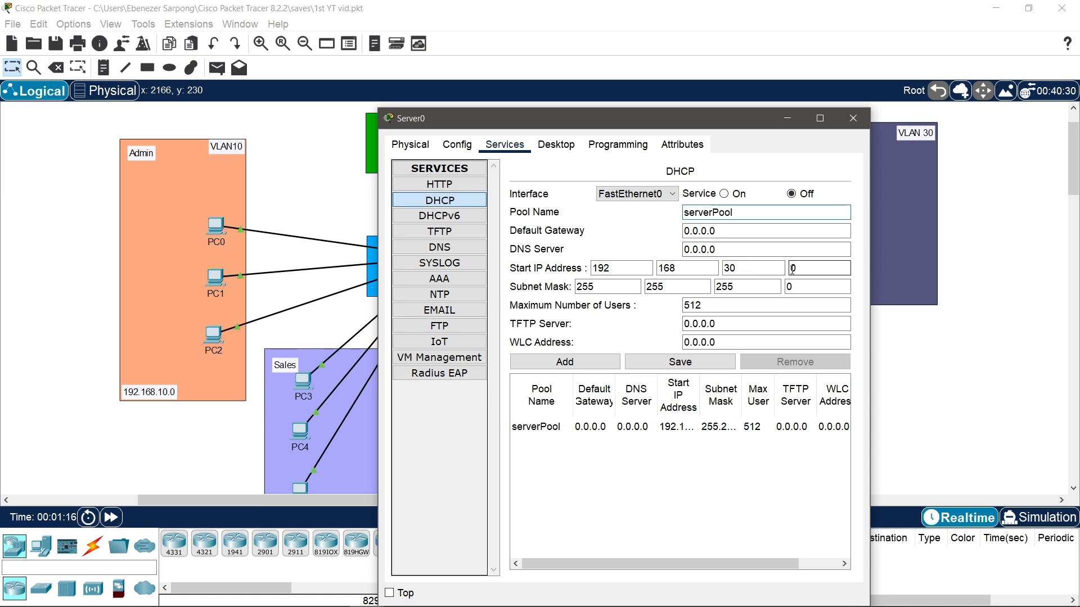
click(724, 194)
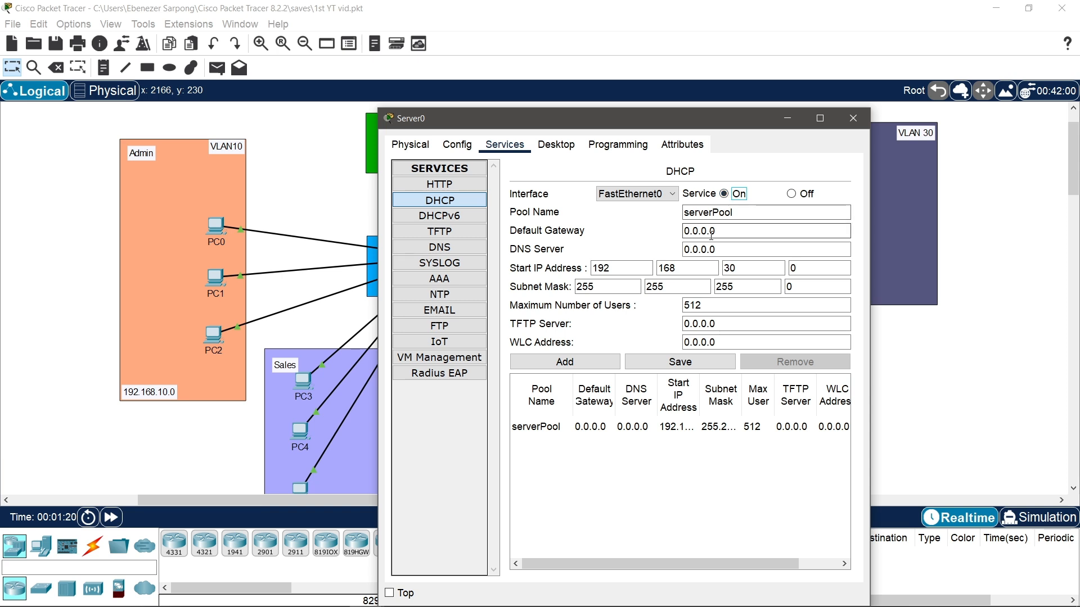
- Change the DHCP pool name to AdminPool
click(715, 214)
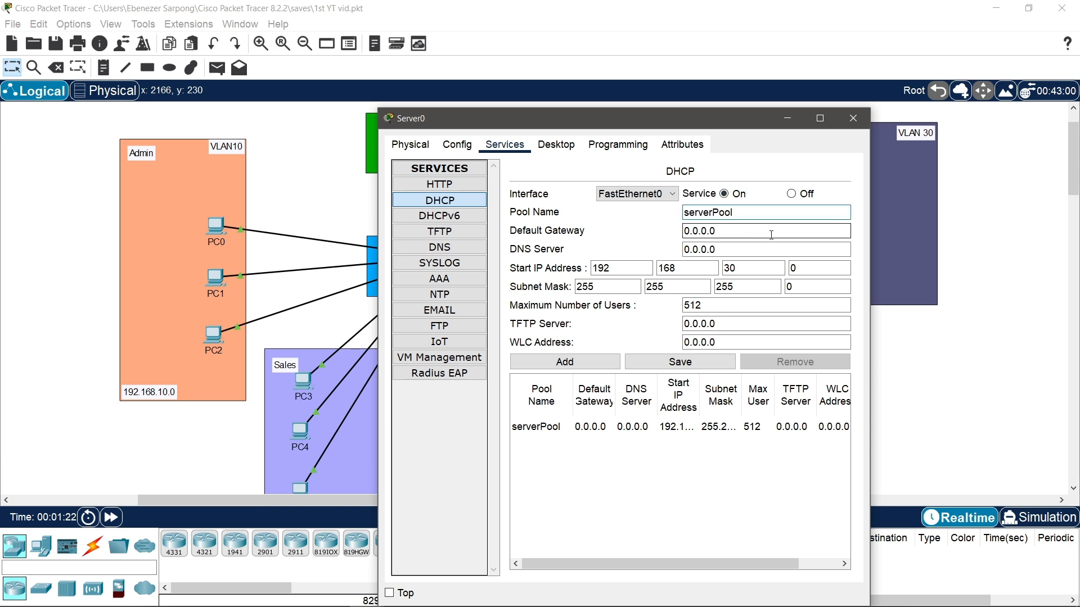
key(BackSpace)
key(BackSpace)
key(BackSpace)
key(BackSpace)
key(BackSpace)
text(Admiin)
key(BackSpace)
key(BackSpace)
text(n)
- Switch to the IP Addressing document in Word and place the Server0 window over it so the Default Gateway column stays readable
drag(713, 124, 874, 34)
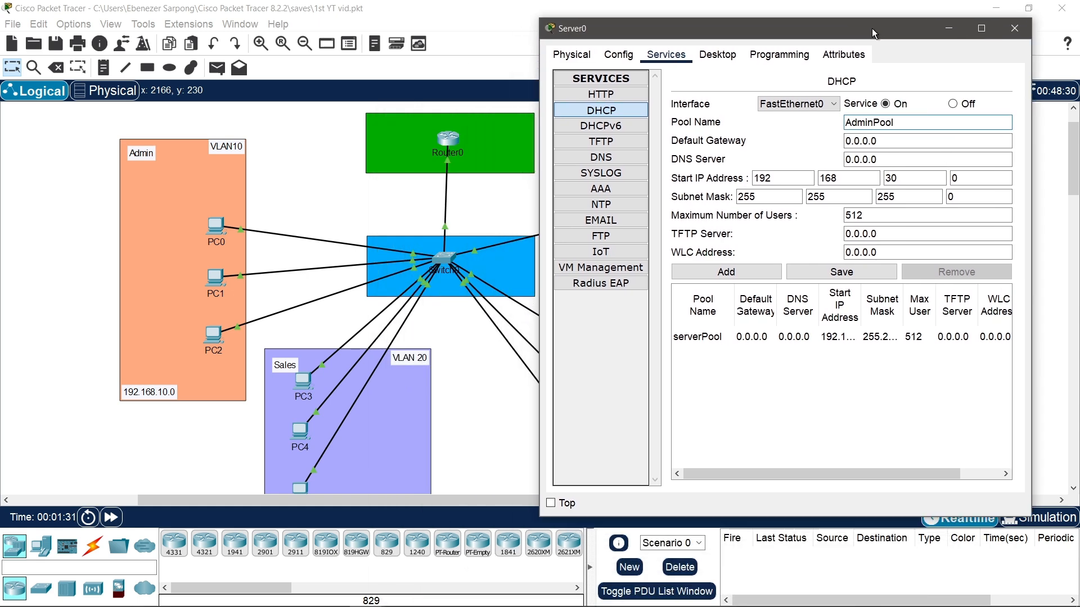
mouse_move(405, 606)
click(294, 602)
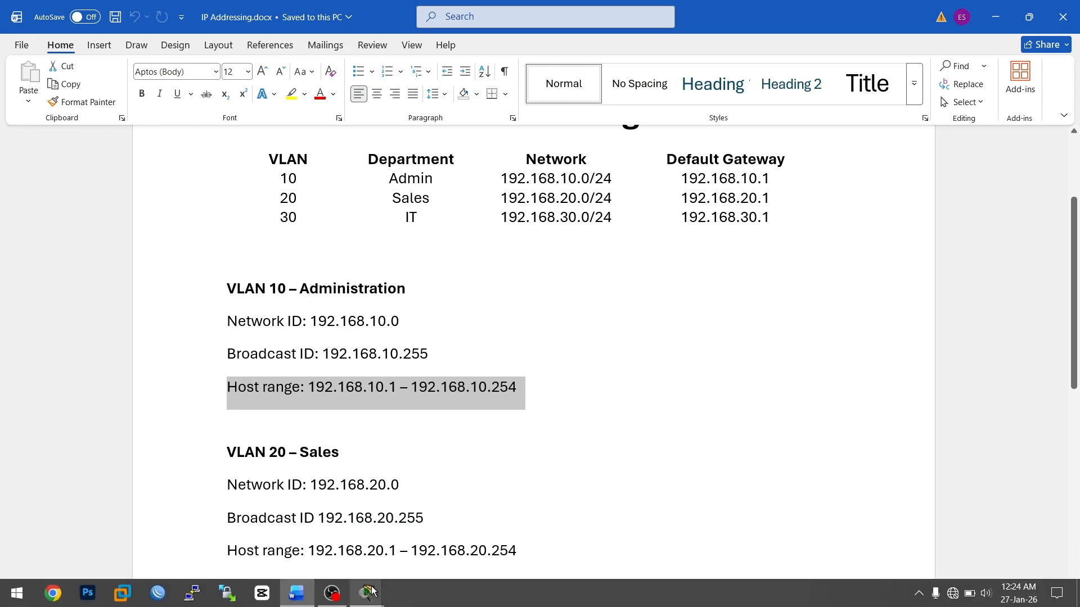
mouse_move(371, 591)
click(448, 515)
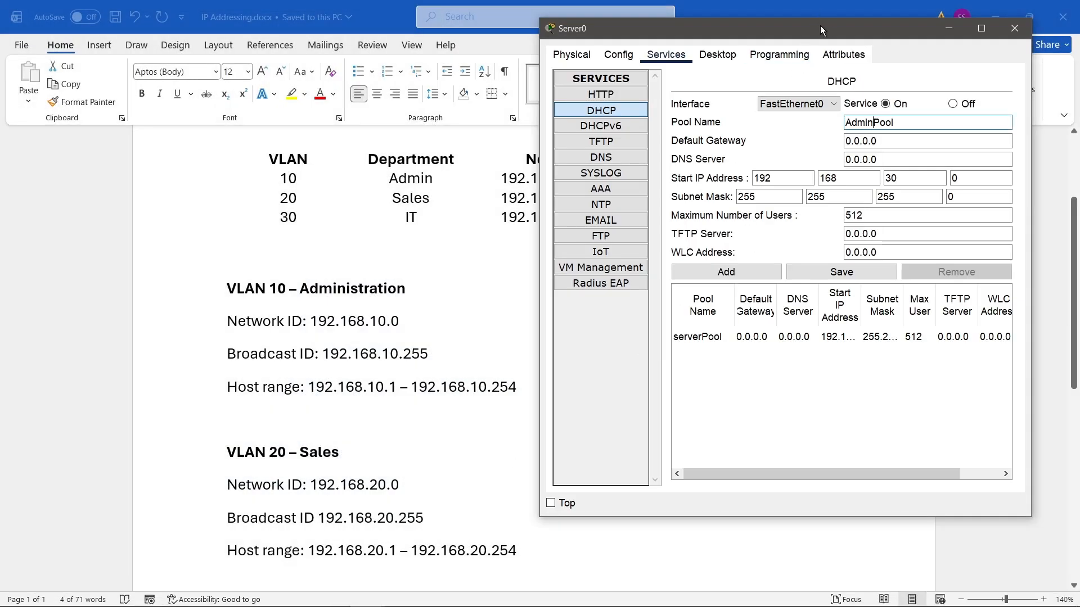
drag(820, 25, 285, 113)
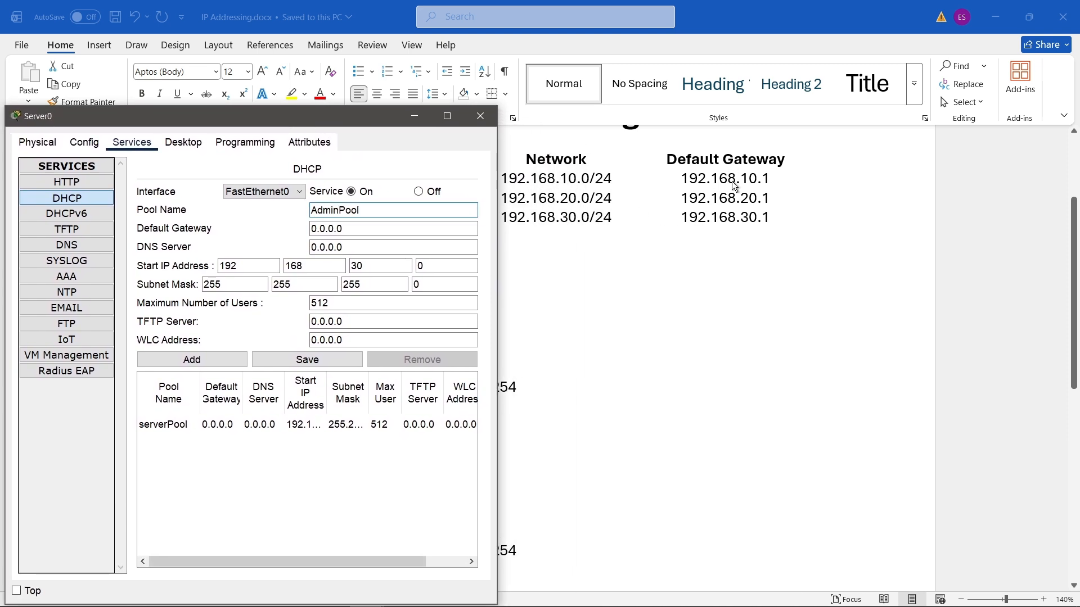
- Set the default gateway of AdminPool to 192.168.10.1
click(378, 230)
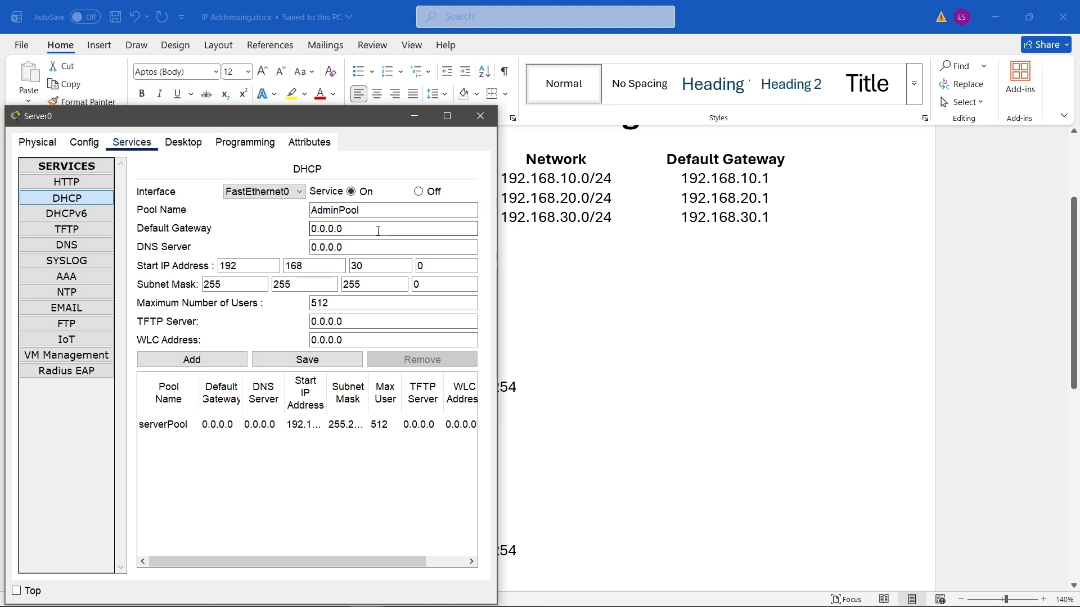
key(BackSpace)
key(BackSpace)
key(BackSpace)
key(BackSpace)
key(BackSpace)
key(BackSpace)
text(192.168.10.1)
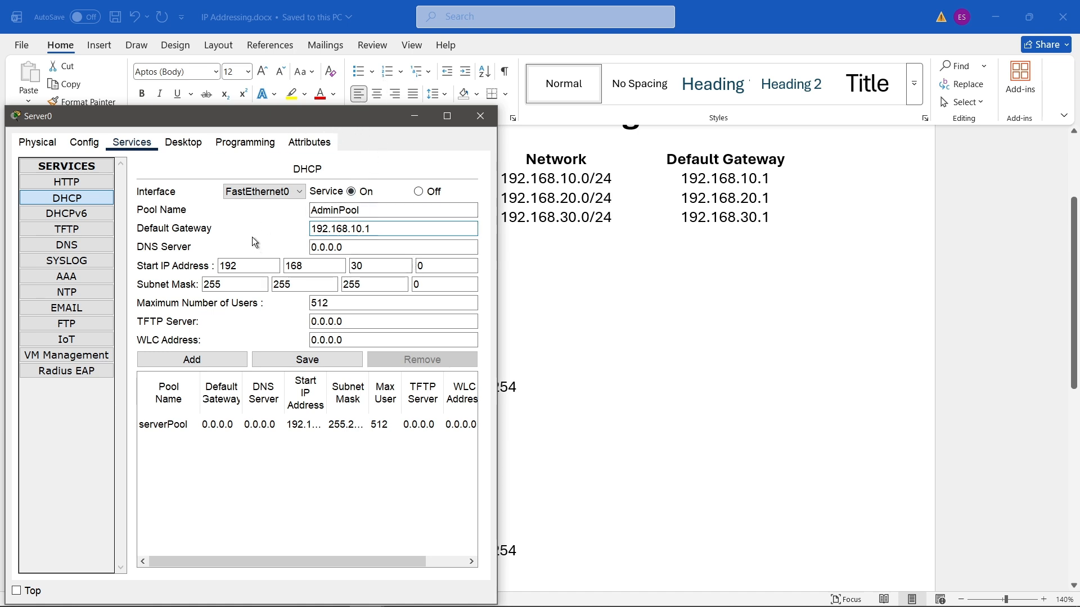
- Set the start IP address to 192.168.10.2 and add AdminPool to the server's DHCP pools
drag(302, 123, 805, 149)
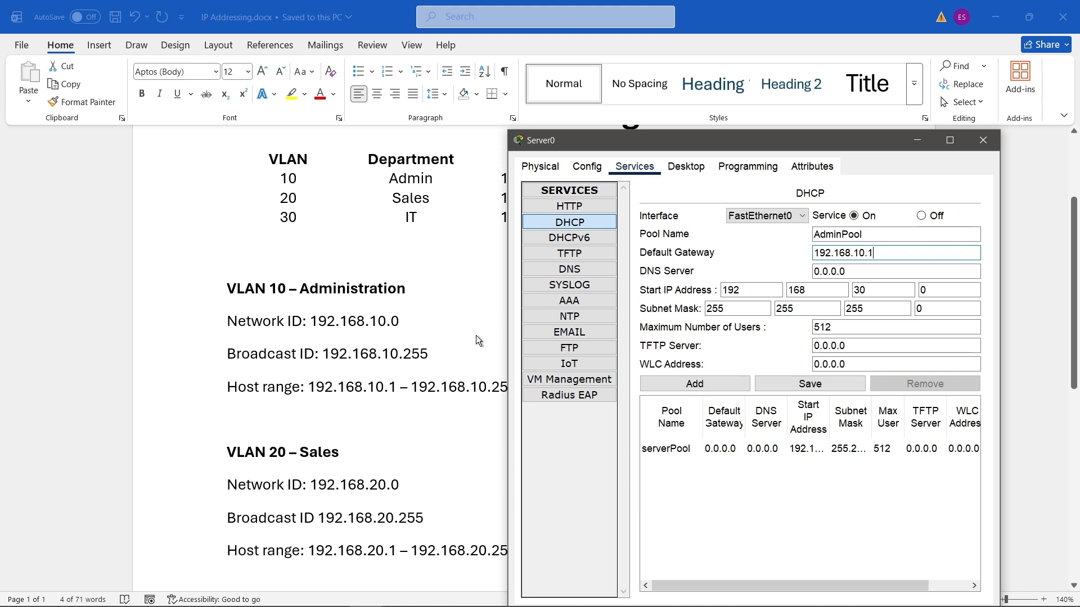
click(940, 293)
click(863, 289)
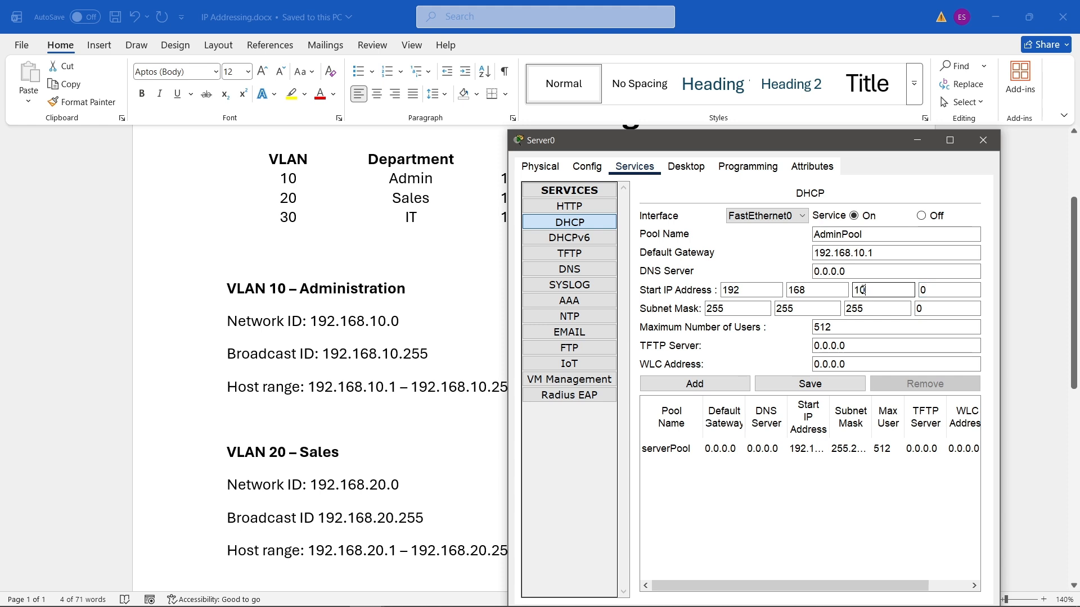
key(Tab)
text(2)
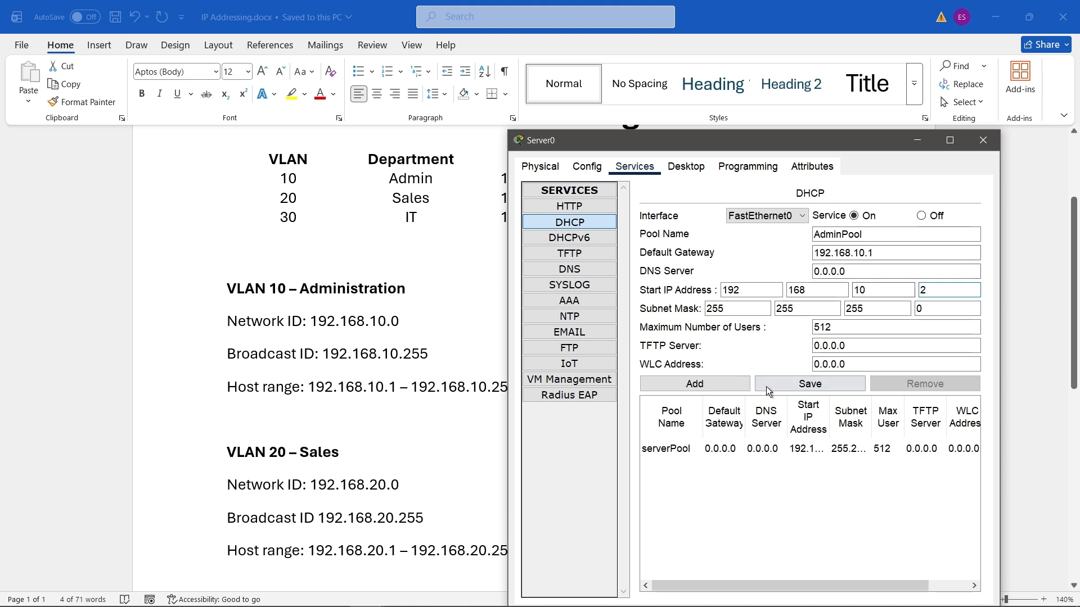
click(698, 385)
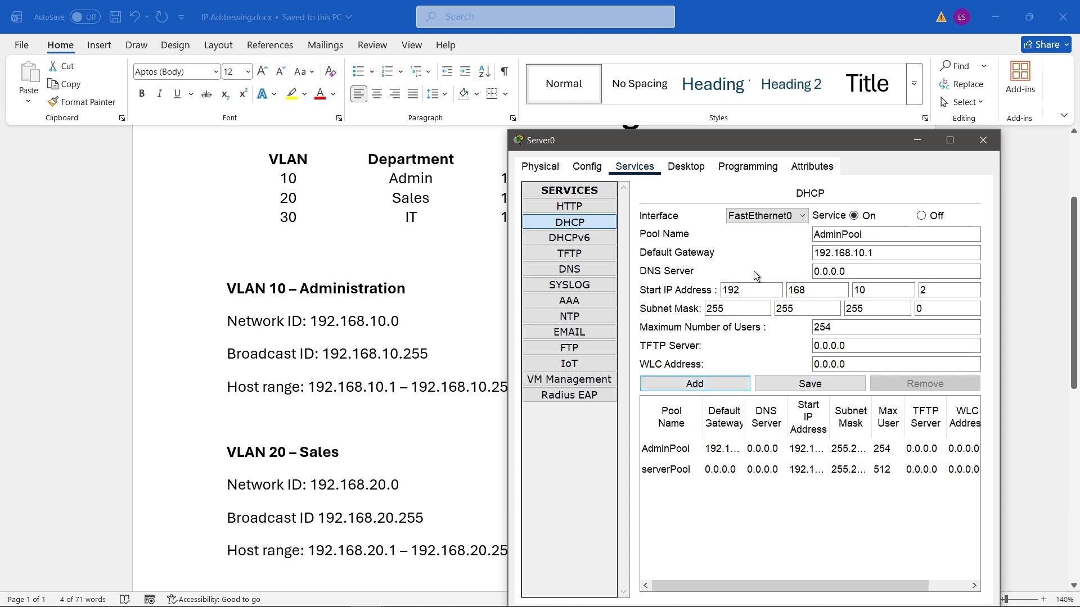
- Enter SalesPool as the pool name and 192.168.20.1 as its default gateway for the next DHCP pool
click(842, 234)
key(BackSpace)
key(BackSpace)
key(BackSpace)
key(BackSpace)
key(BackSpace)
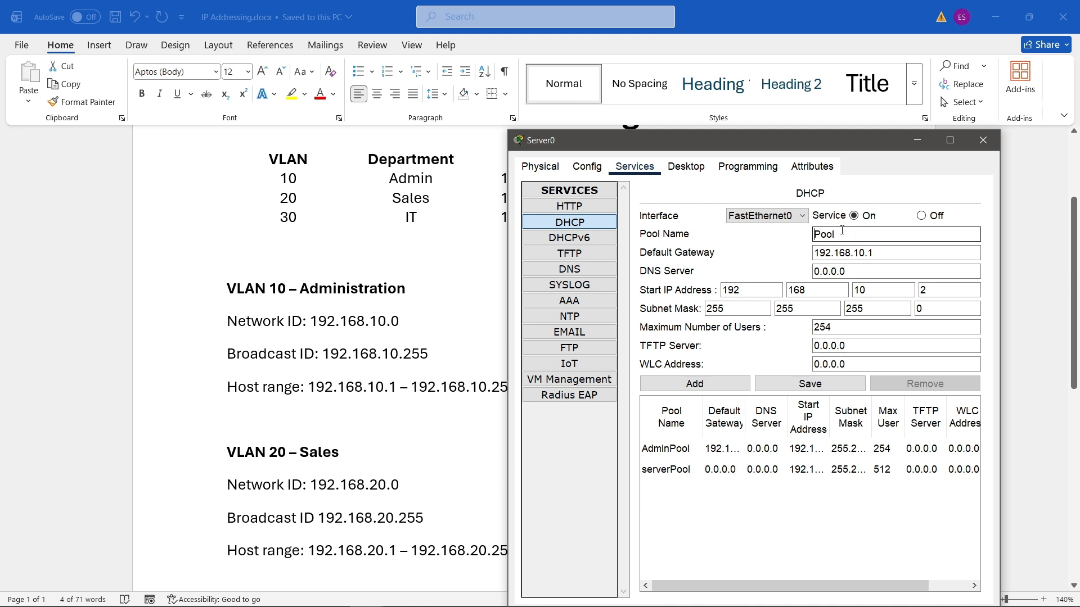
text(Sales)
click(861, 252)
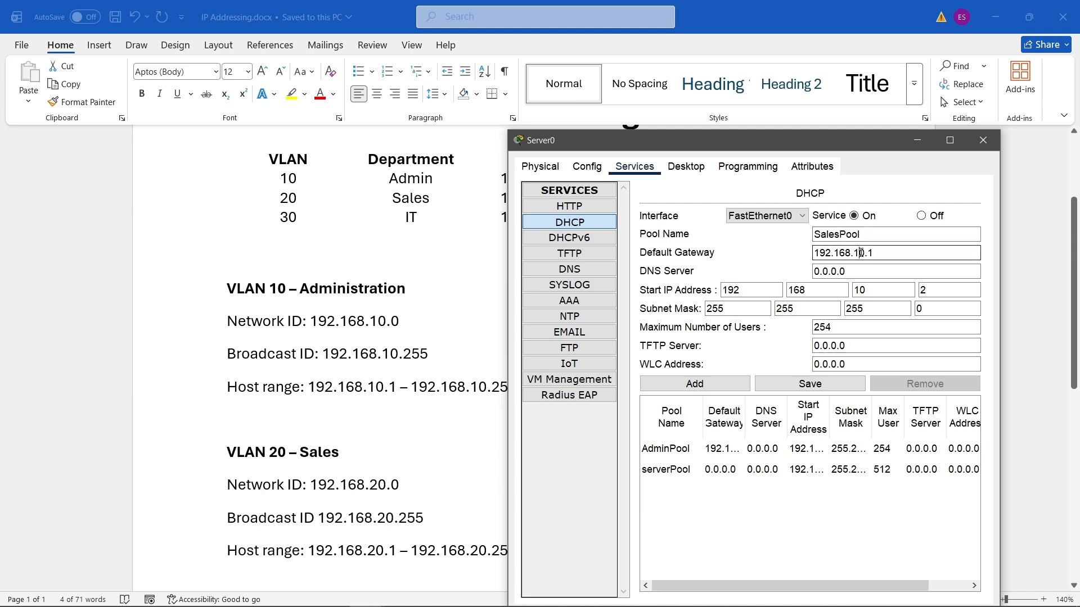
key(BackSpace)
text(2)
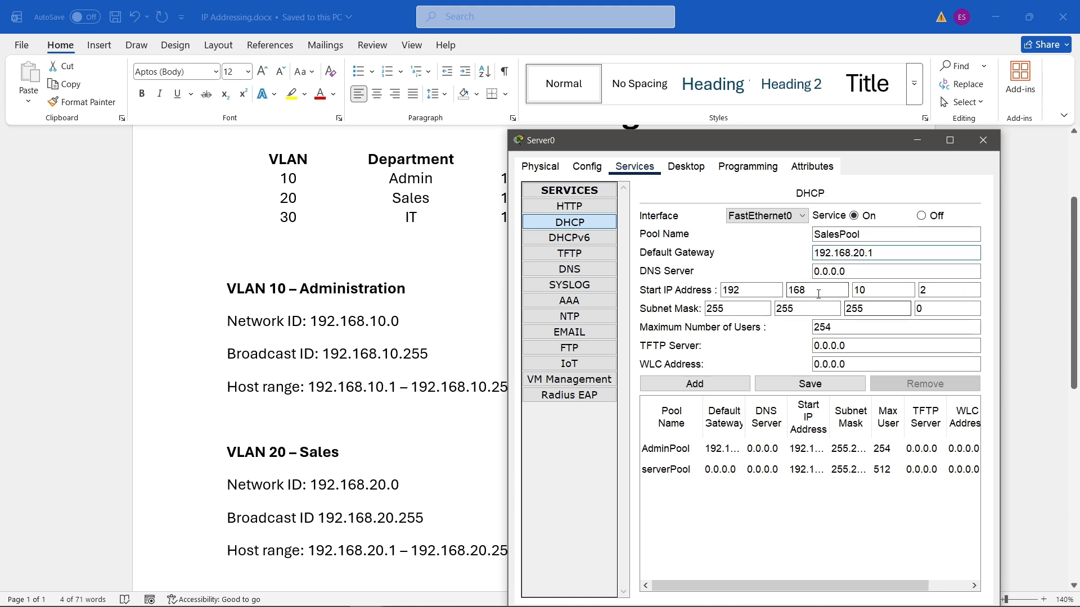
- Set the start IP address to 192.168.20.2 and add SalesPool to the DHCP pools
click(862, 291)
key(BackSpace)
text(2)
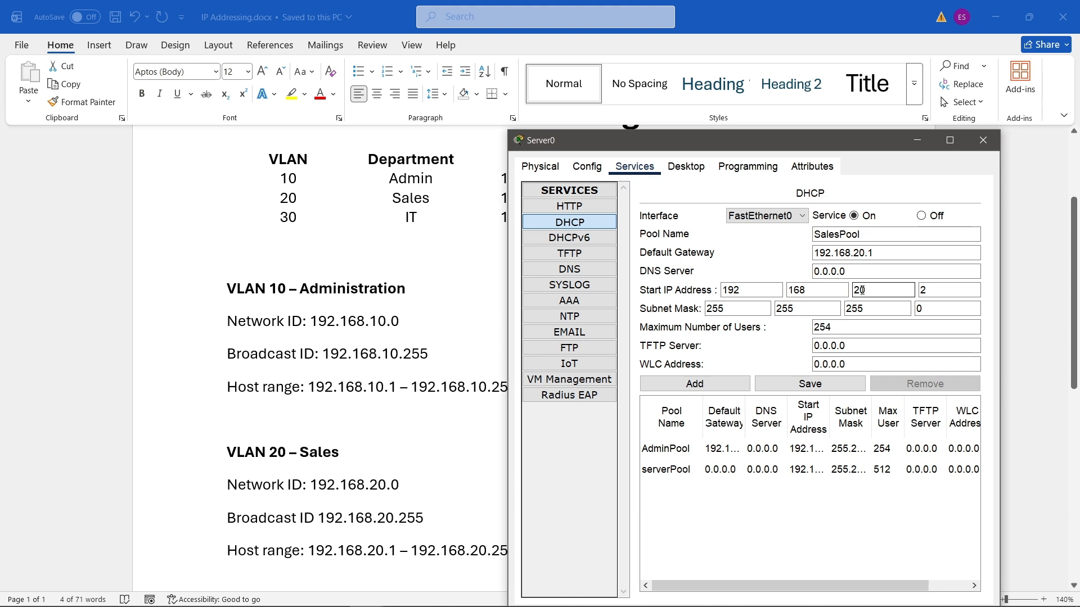
click(694, 387)
- Enter ITPool as the pool name and 192.168.30.1 as its default gateway for the third DHCP pool
click(839, 234)
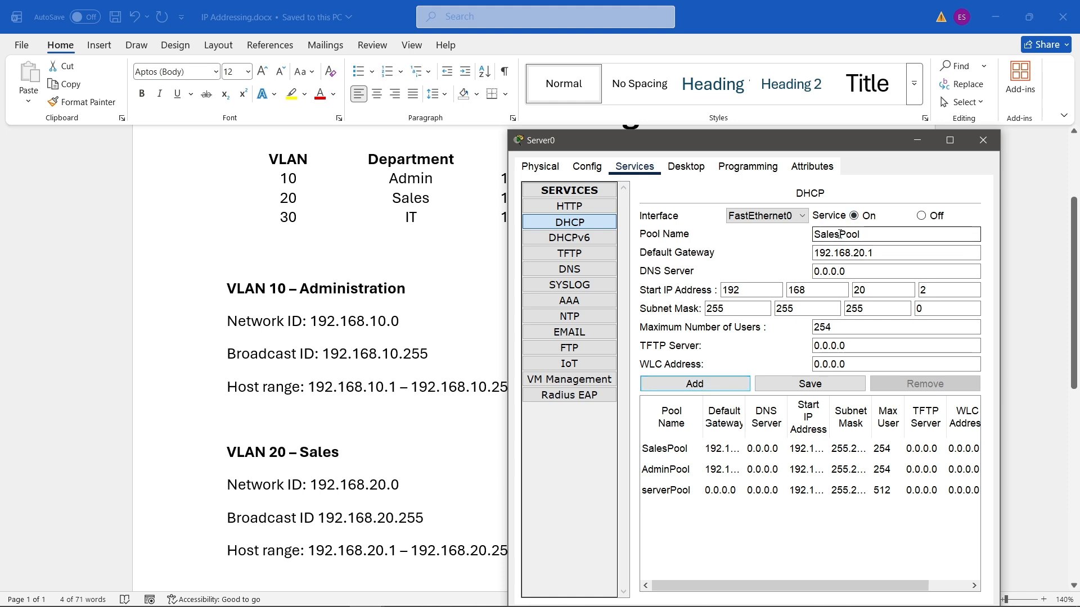
key(BackSpace)
key(BackSpace)
key(BackSpace)
key(BackSpace)
key(BackSpace)
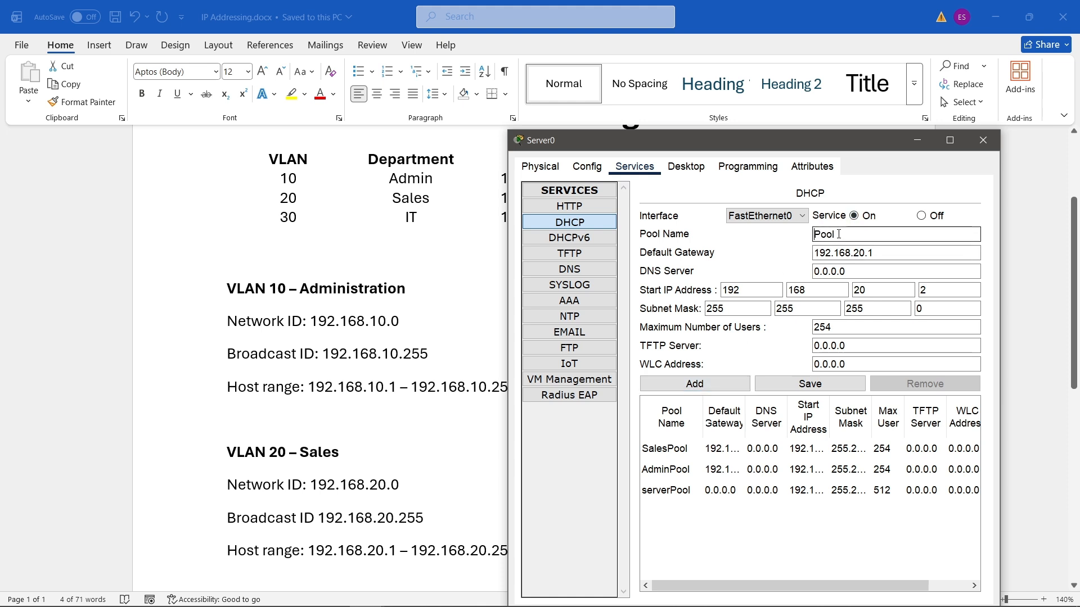
text(IT)
click(857, 251)
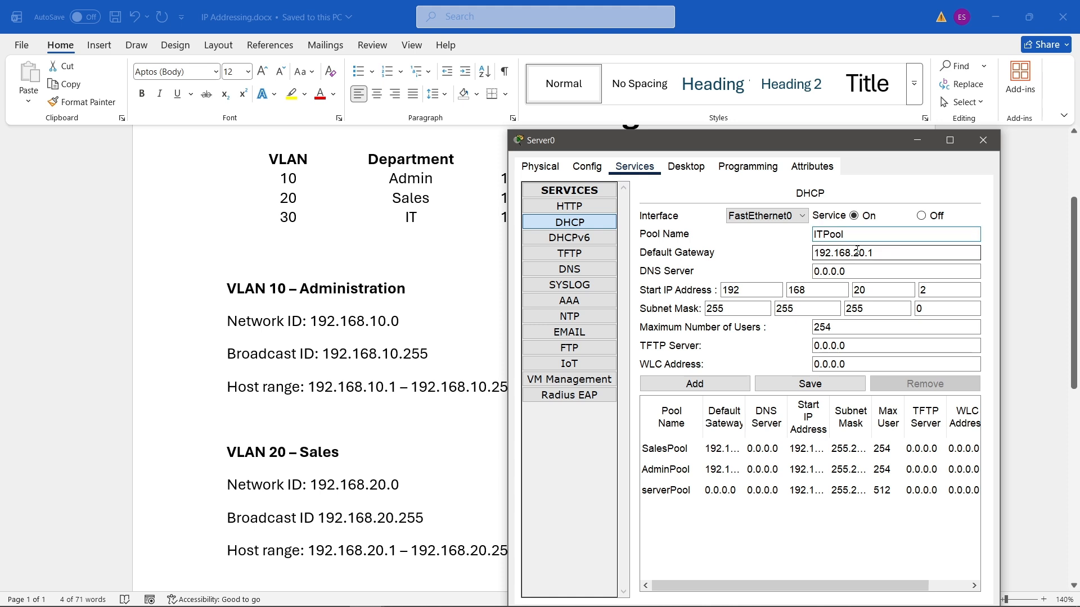
click(858, 252)
- Set the start IP address to 192.168.30.2 and add ITPool to the DHCP pools
click(861, 292)
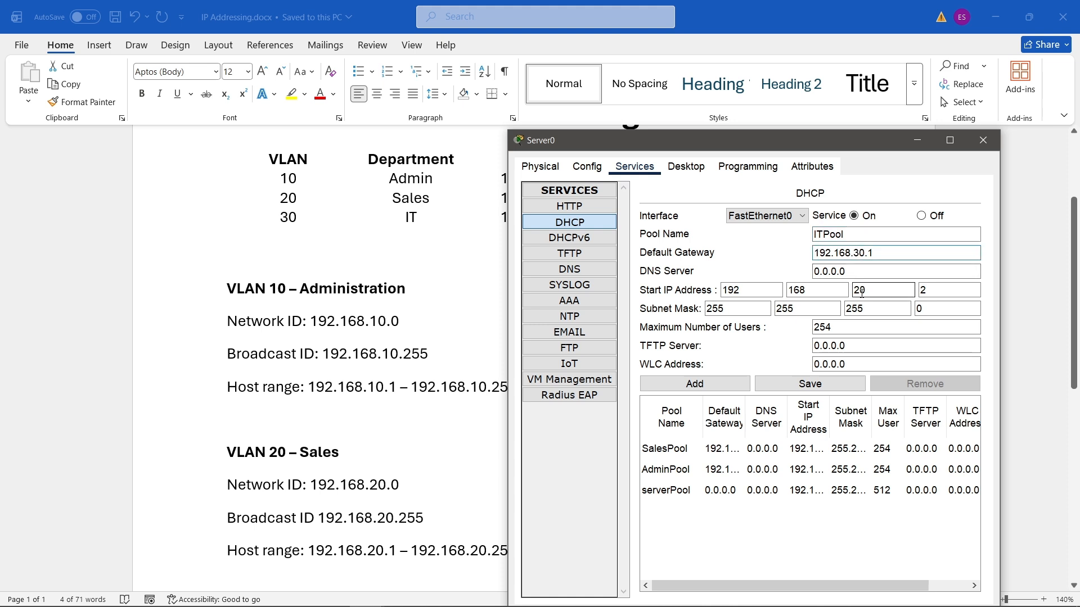
key(BackSpace)
text(3)
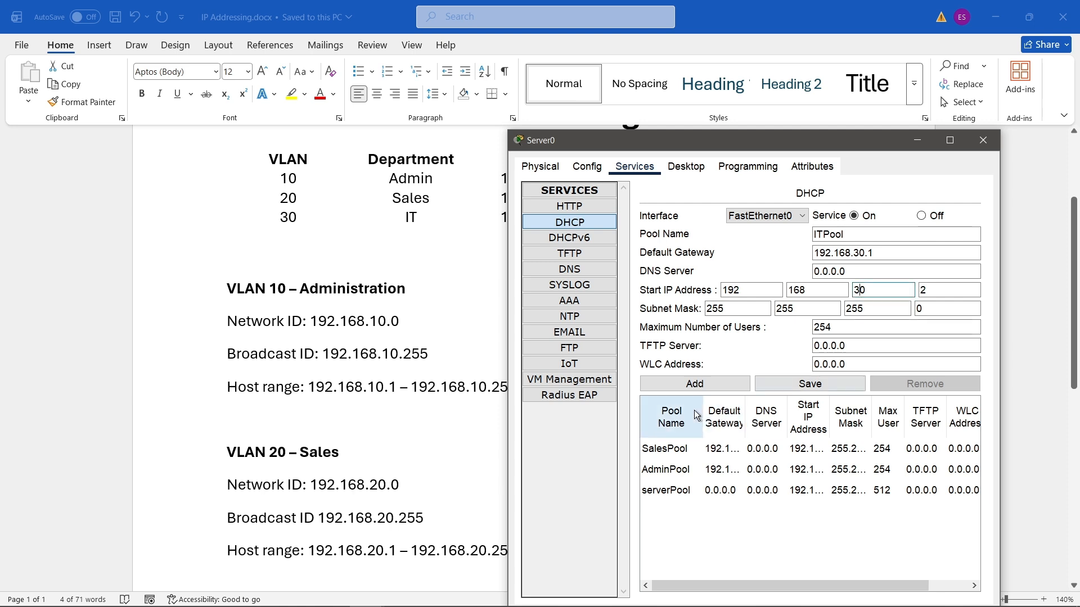
click(705, 384)
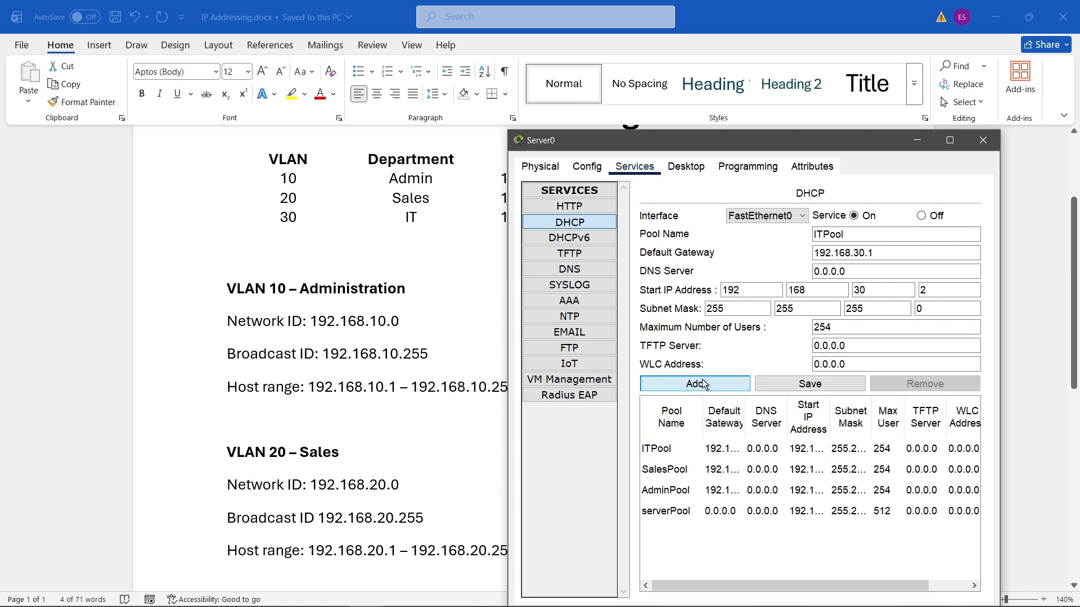
- Review the stored settings of ITPool, SalesPool and AdminPool one after another
click(674, 449)
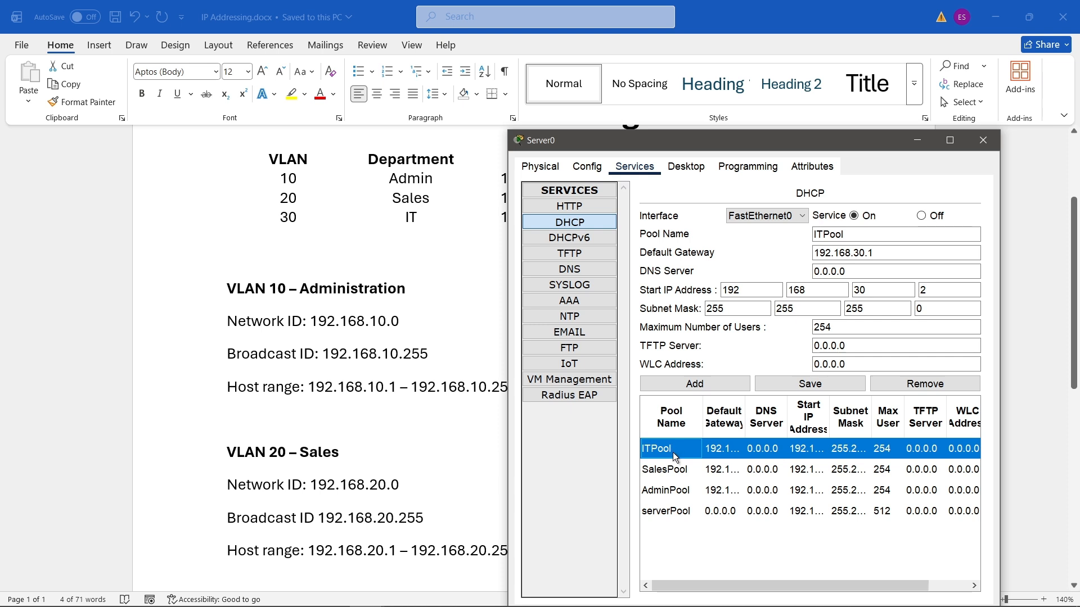
click(675, 470)
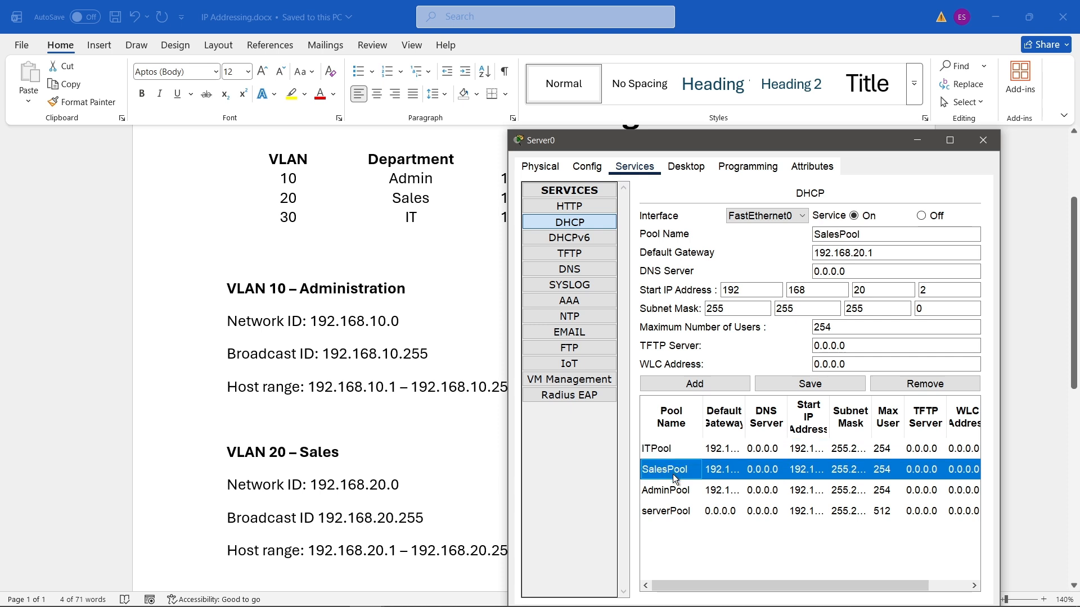
click(673, 491)
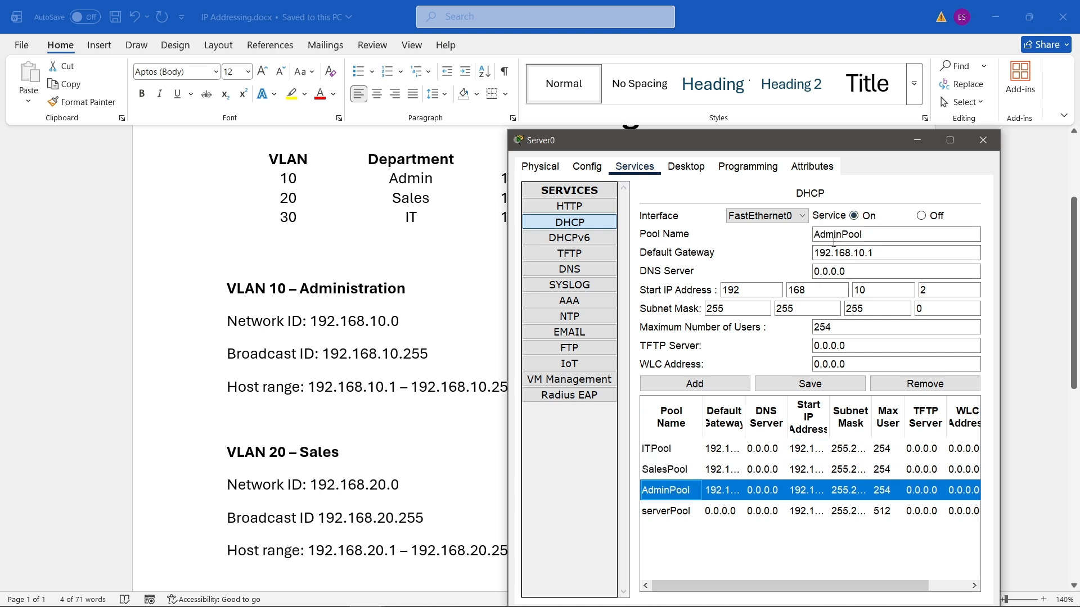
click(843, 270)
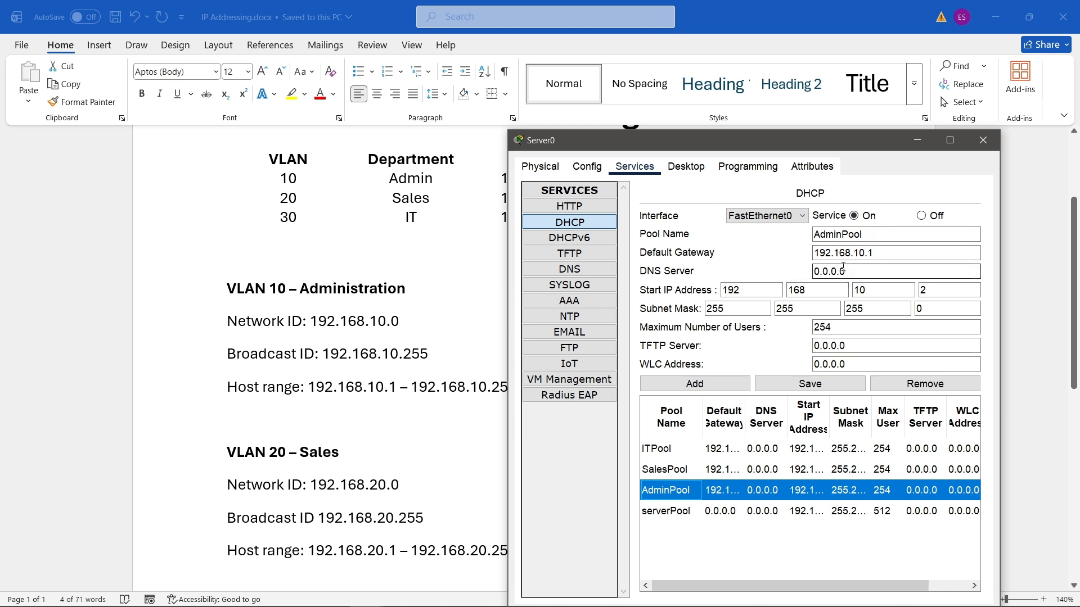
click(676, 466)
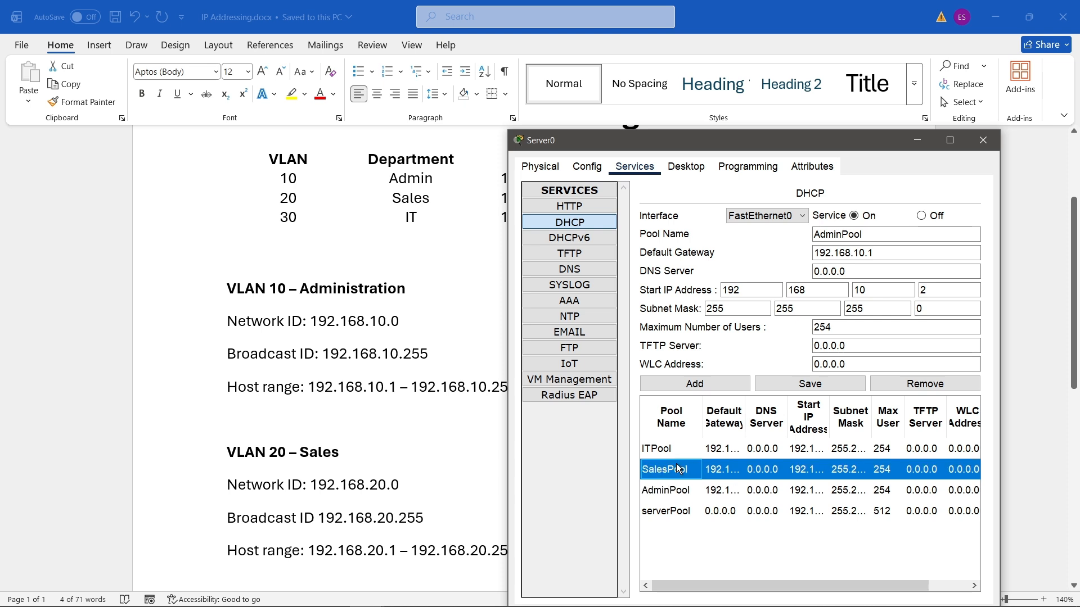
click(673, 450)
click(673, 472)
click(678, 489)
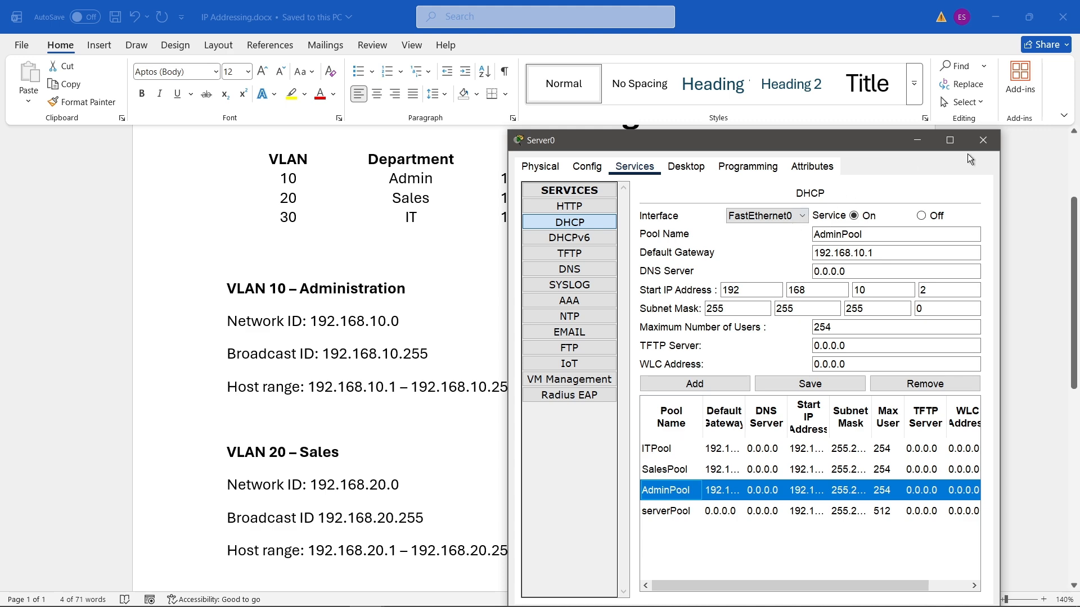
- Close the Server0 window and return from Word to the network topology in Cisco Packet Tracer
click(985, 140)
click(995, 17)
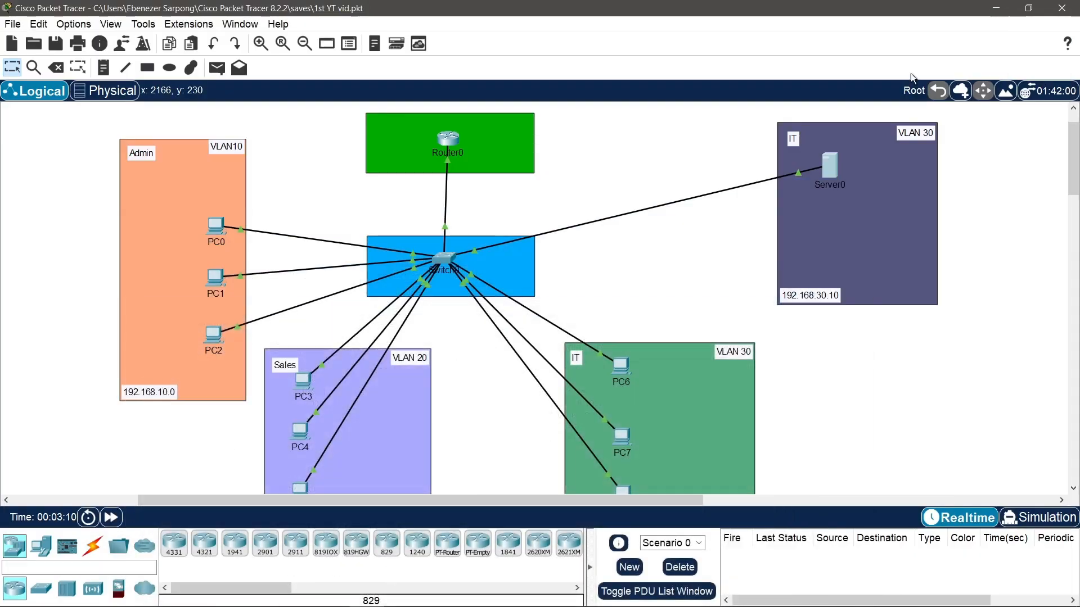
scroll(715, 371, down, 2)
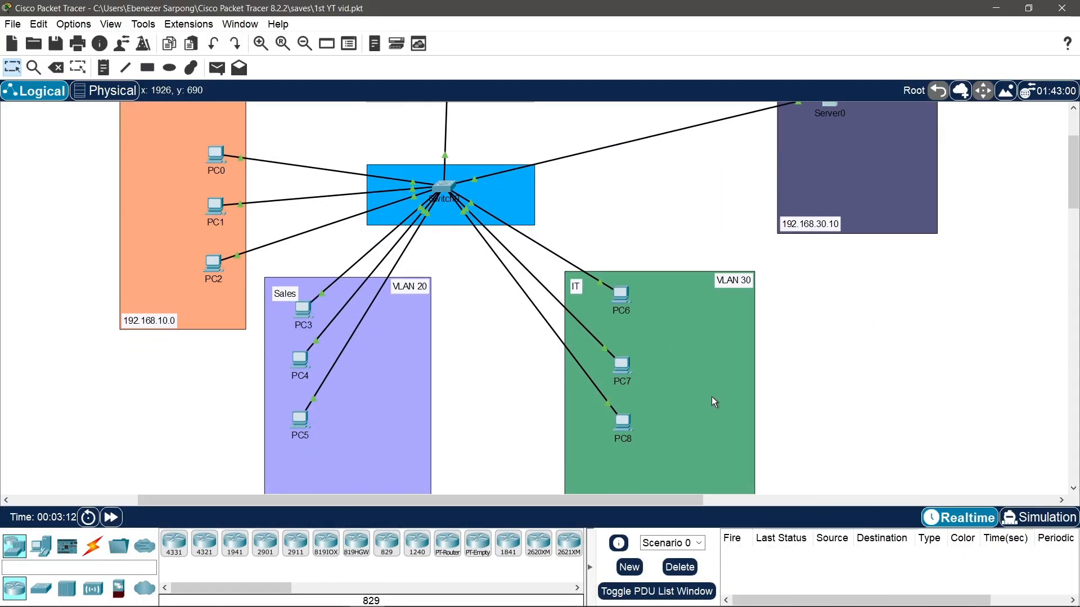
scroll(714, 402, up, 1)
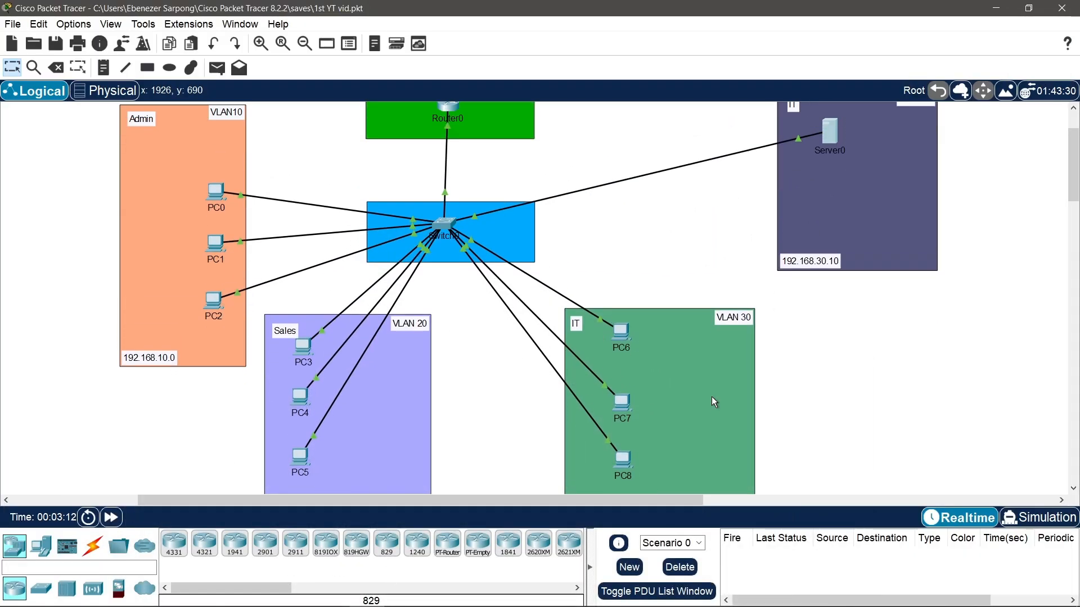
- Switch PC6 in the IT VLAN from static to DHCP addressing for IPv4 and close its window
click(626, 338)
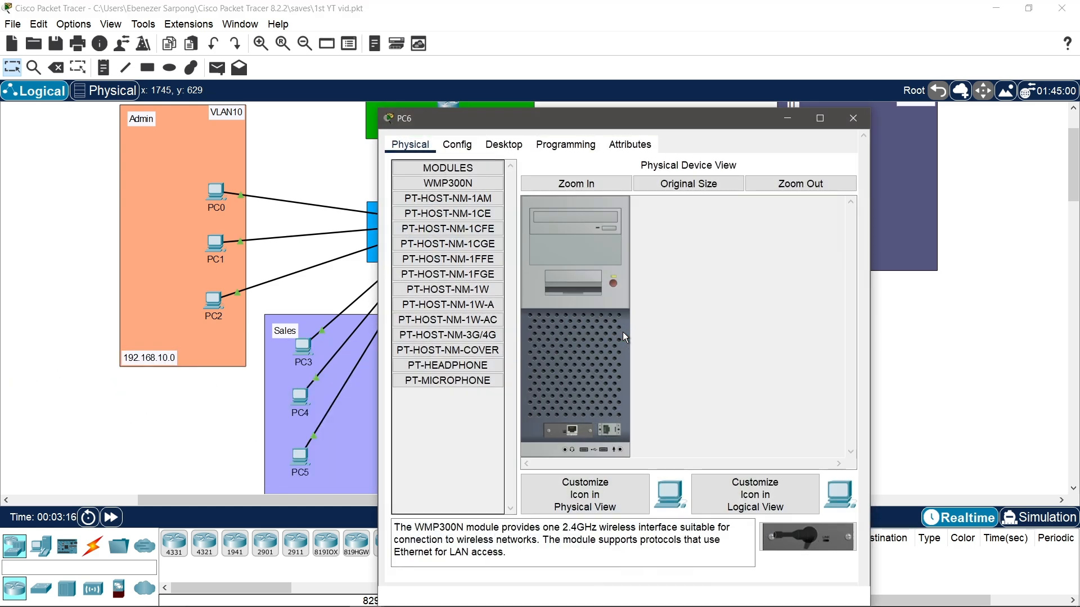
click(514, 157)
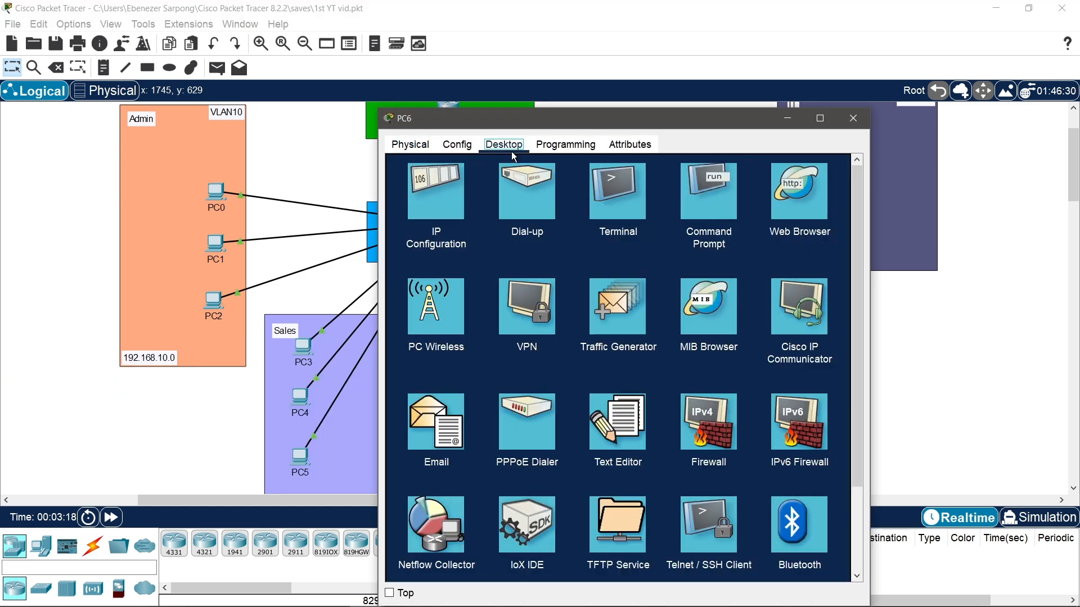
click(449, 193)
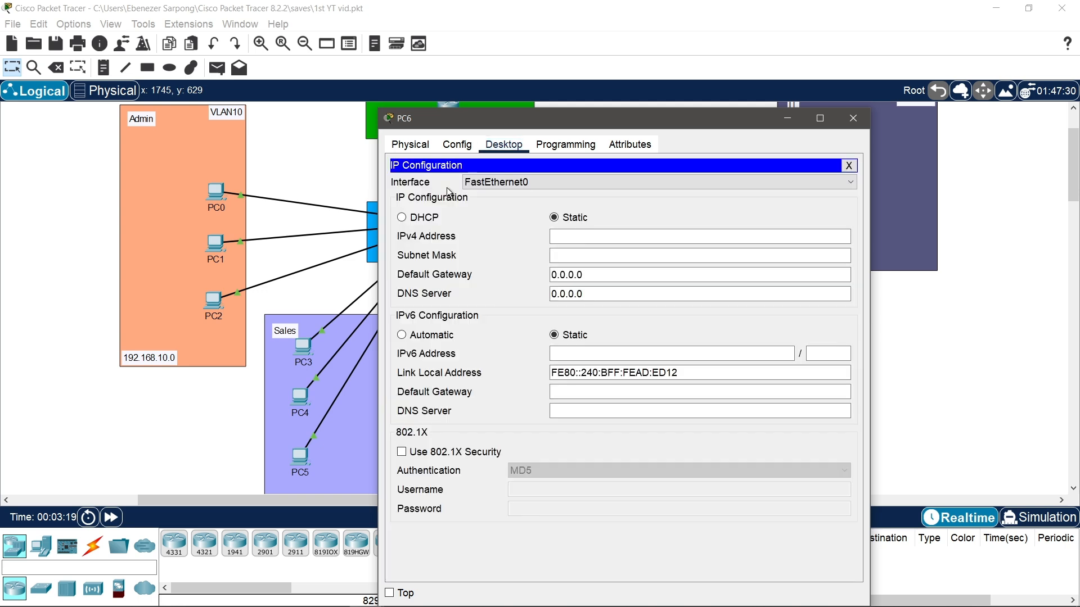
click(415, 220)
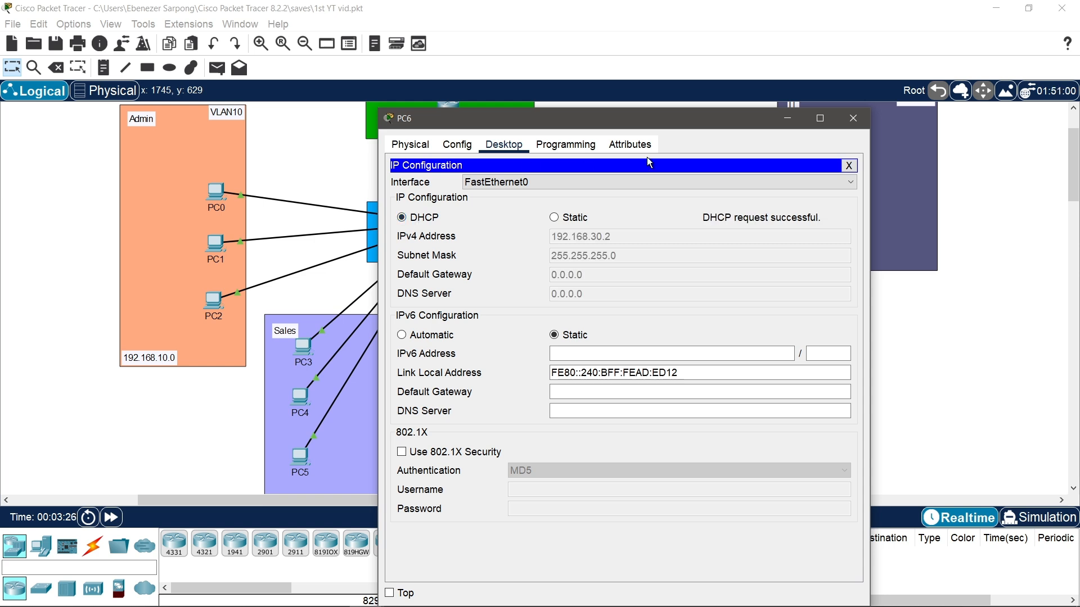
click(855, 119)
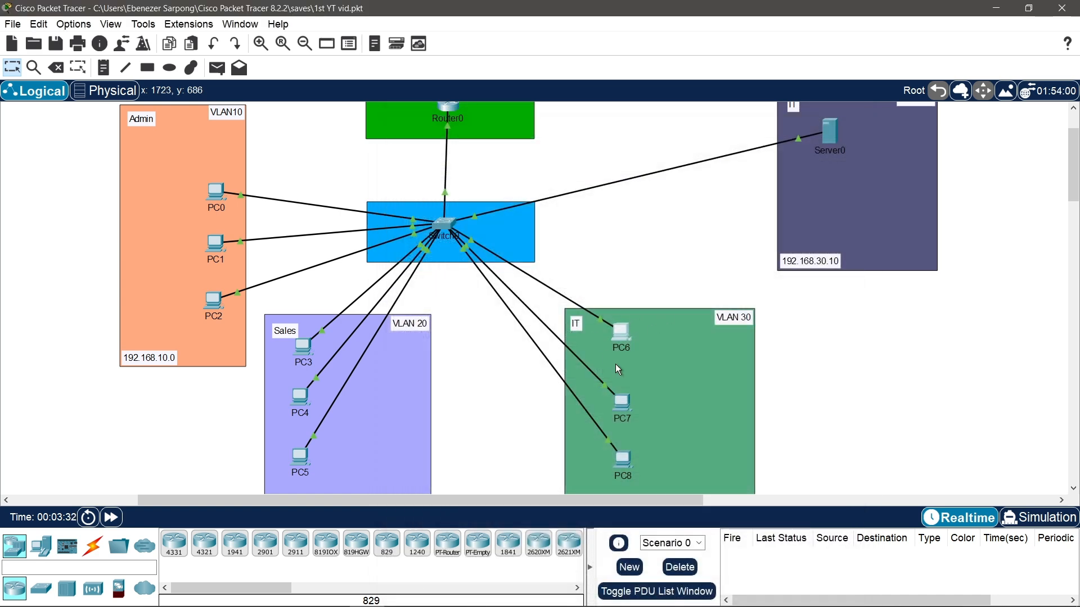
- Switch PC7's IPv4 configuration to DHCP and close its window
click(623, 404)
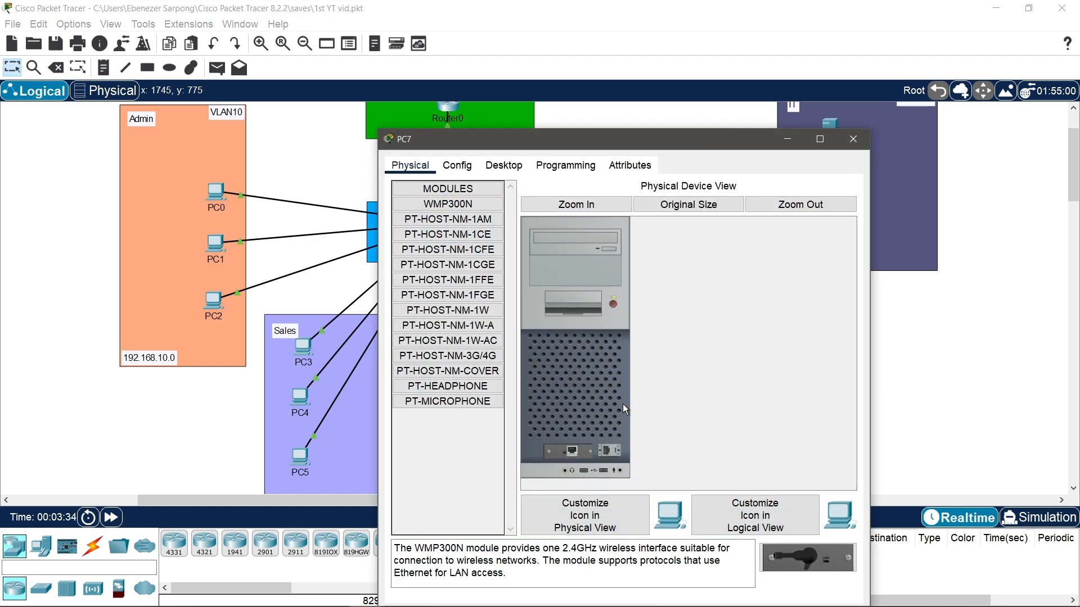
click(468, 167)
click(495, 166)
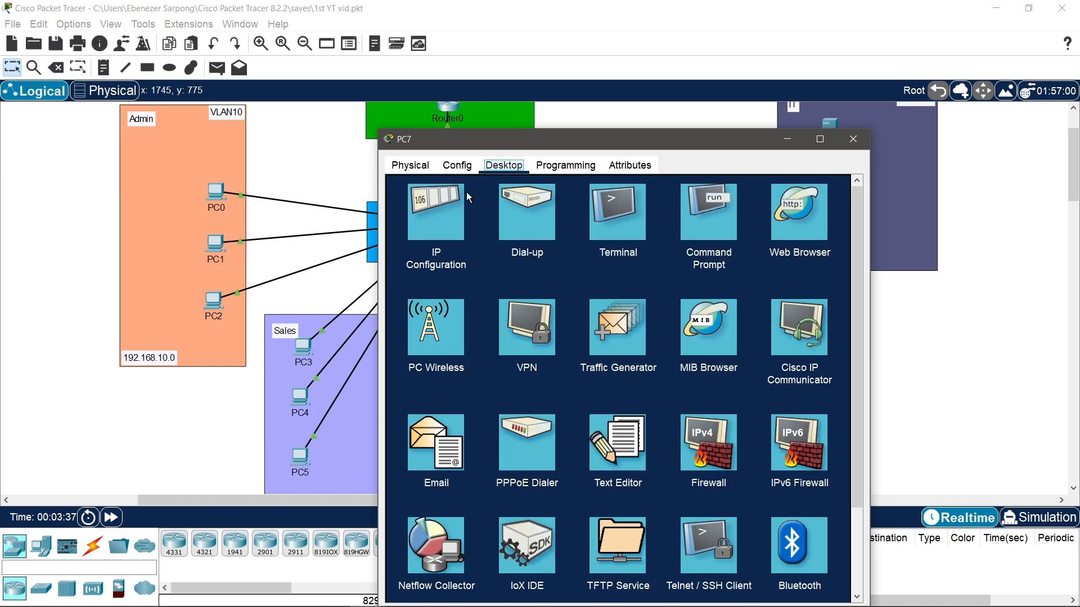
click(447, 213)
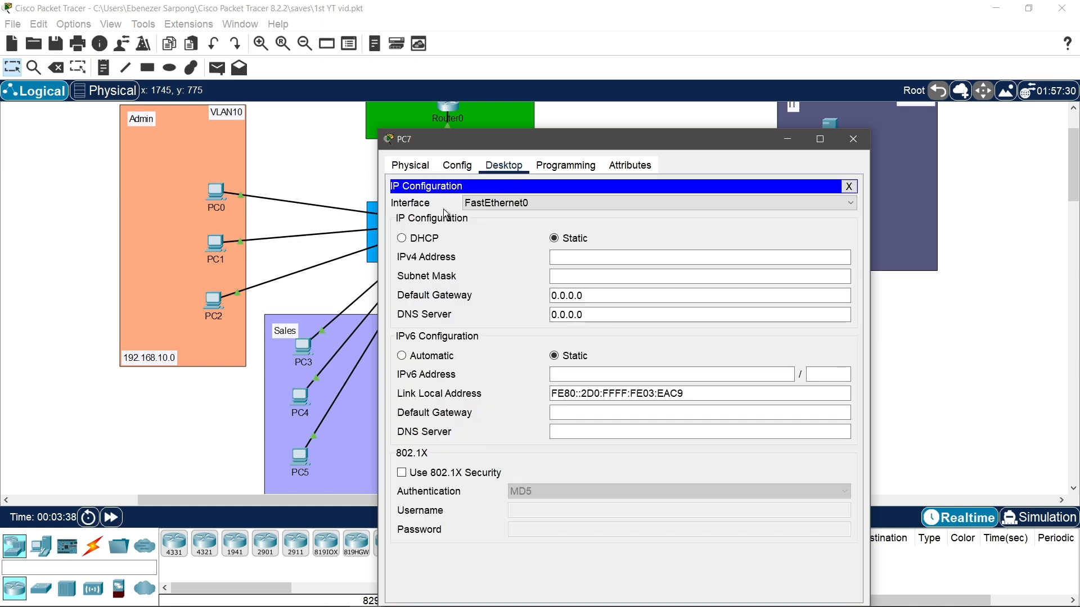
click(403, 239)
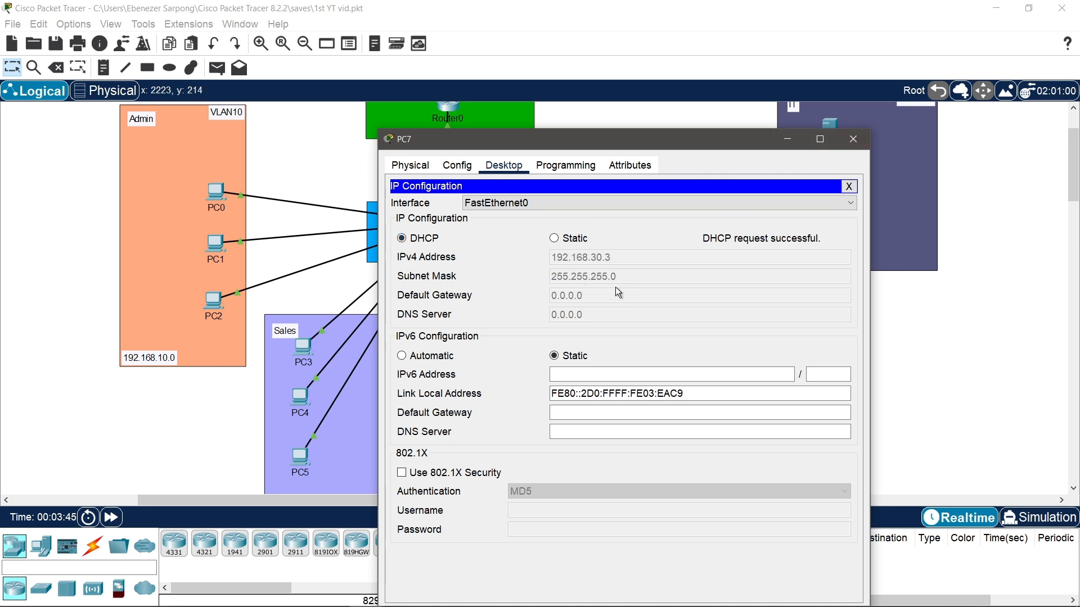
click(852, 150)
- Set PC8, the last PC in the IT VLAN, to obtain its IPv4 address through DHCP, and close its window
scroll(909, 354, down, 3)
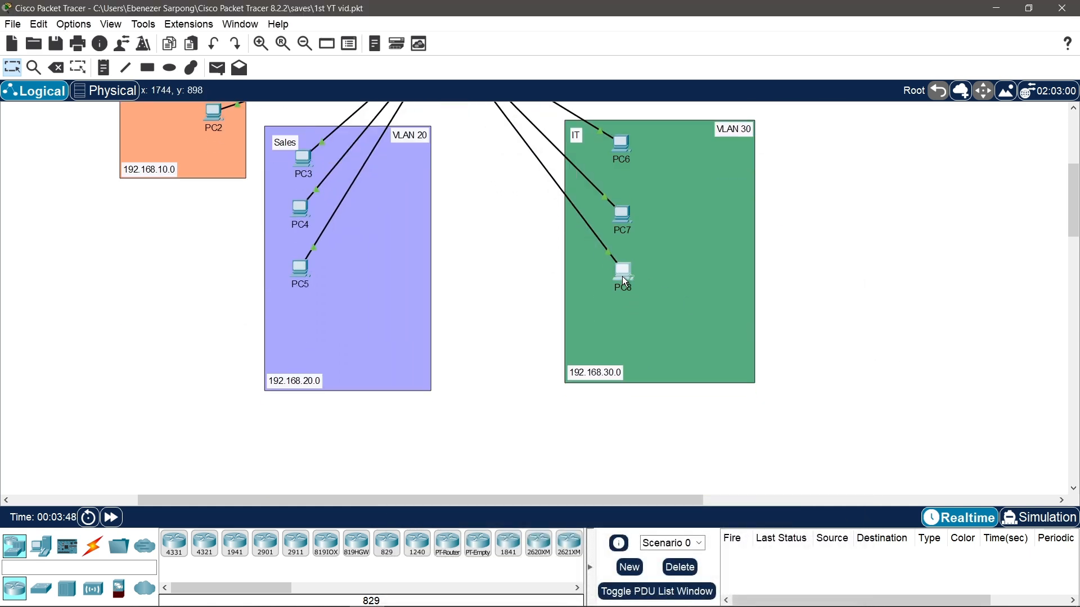
click(624, 276)
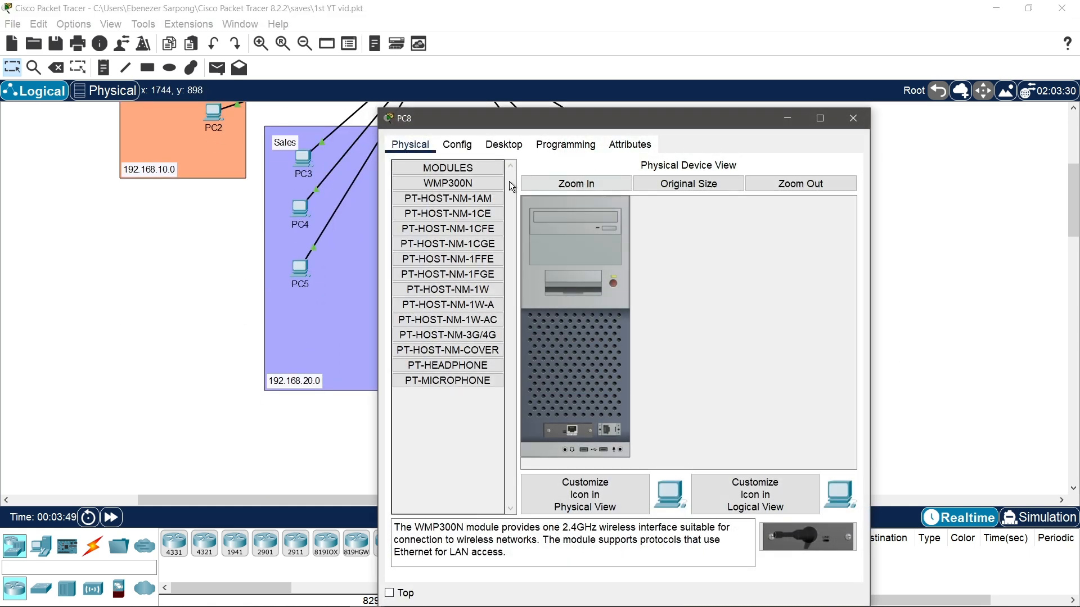
click(504, 148)
click(437, 212)
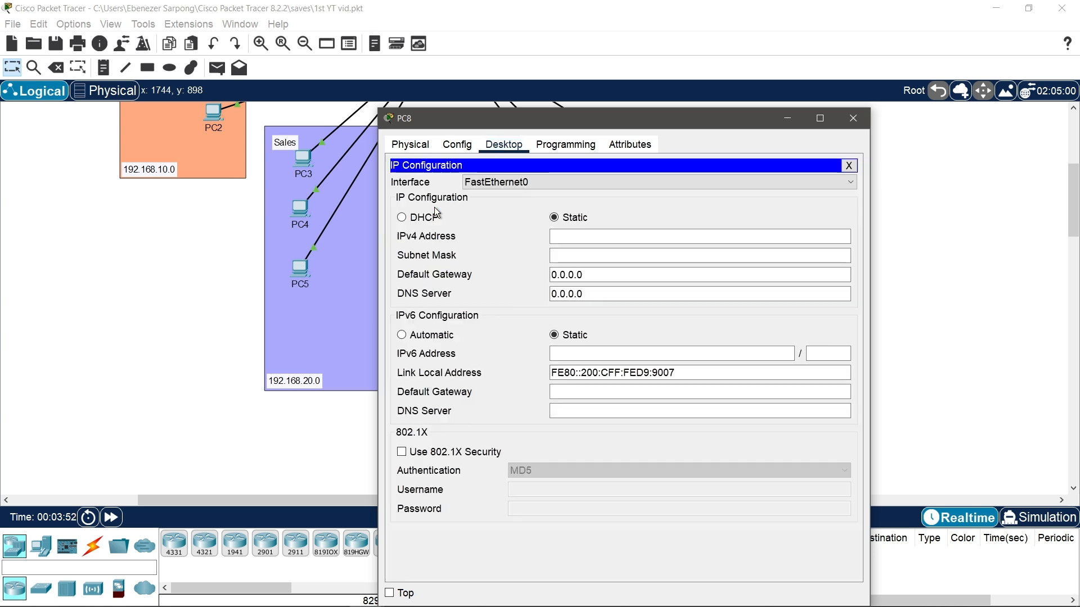
click(411, 221)
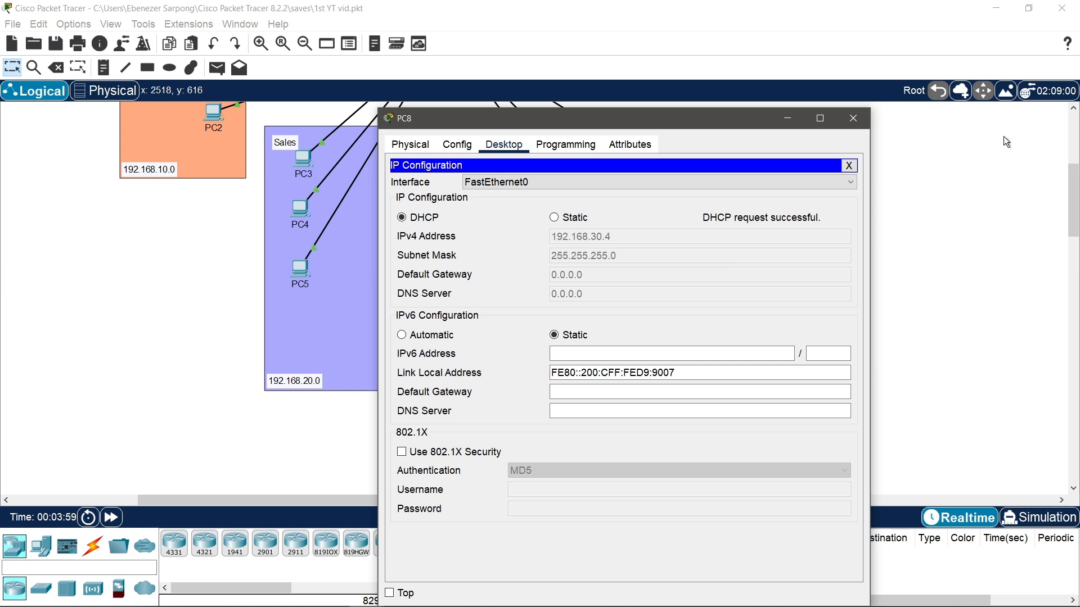
click(854, 122)
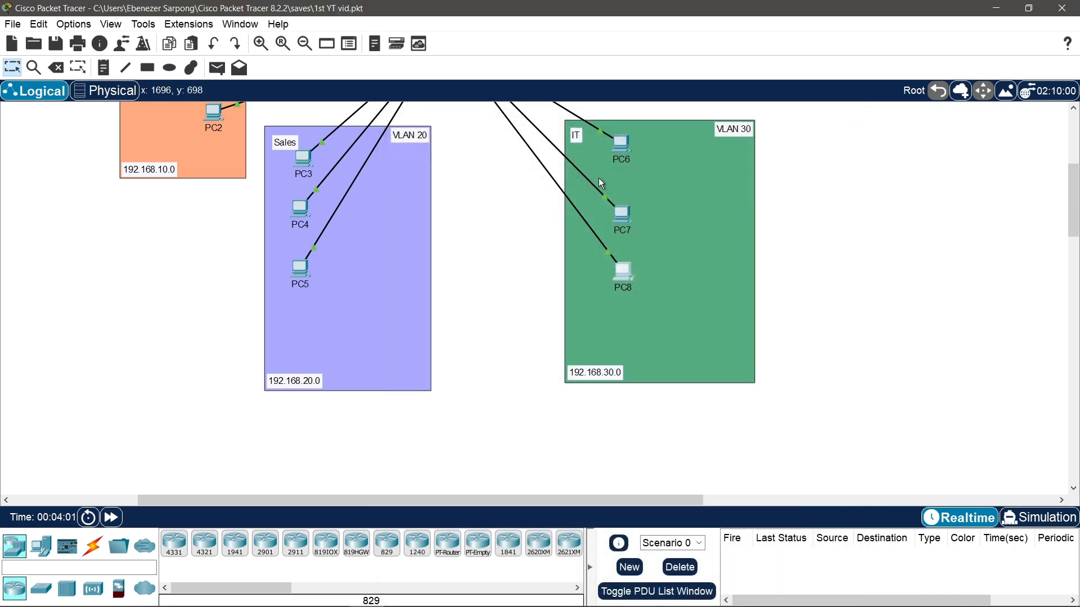
- Switch PC3 in the Sales VLAN to DHCP for its IPv4 address and minimize its window
scroll(518, 299, up, 1)
scroll(519, 299, up, 1)
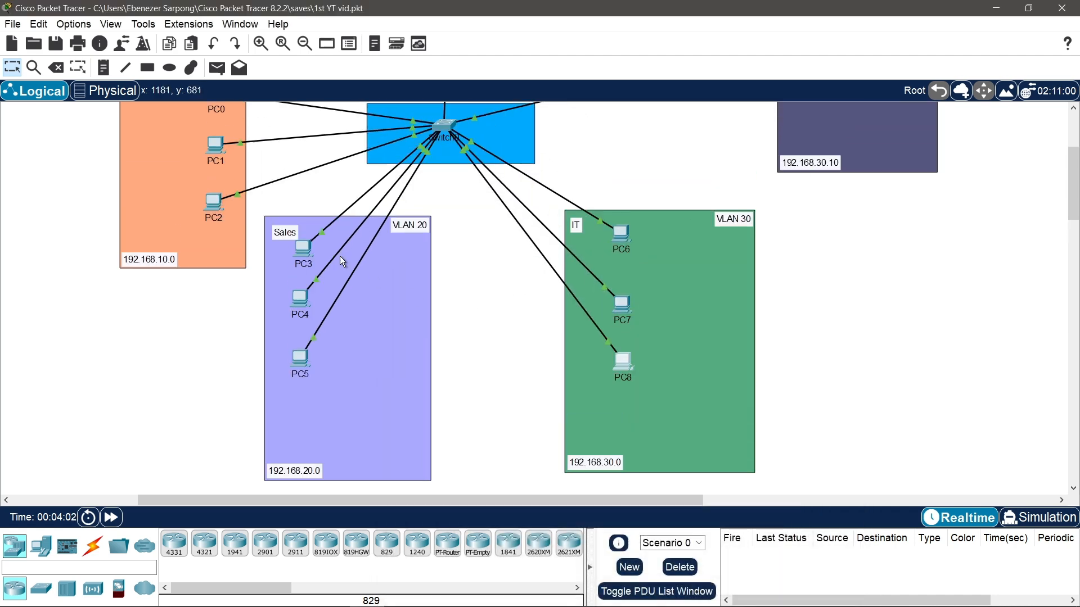
click(305, 253)
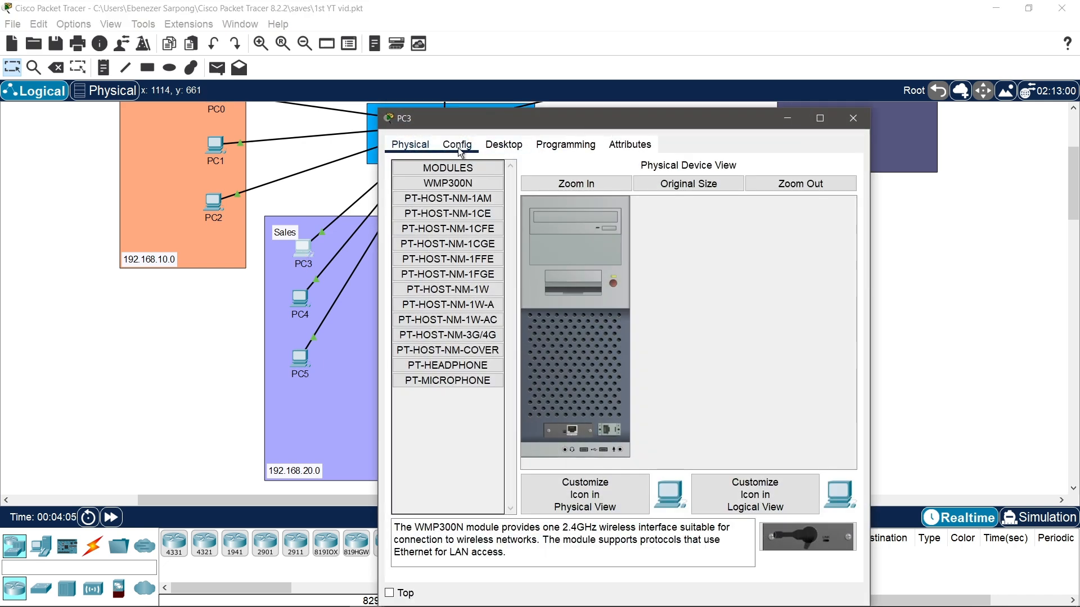
click(457, 145)
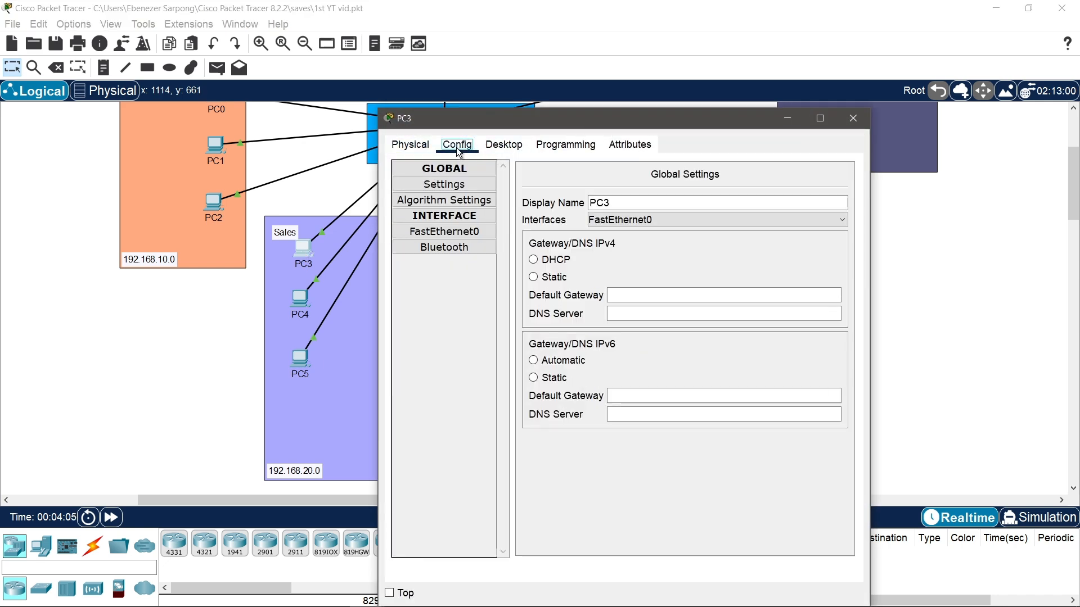
click(504, 145)
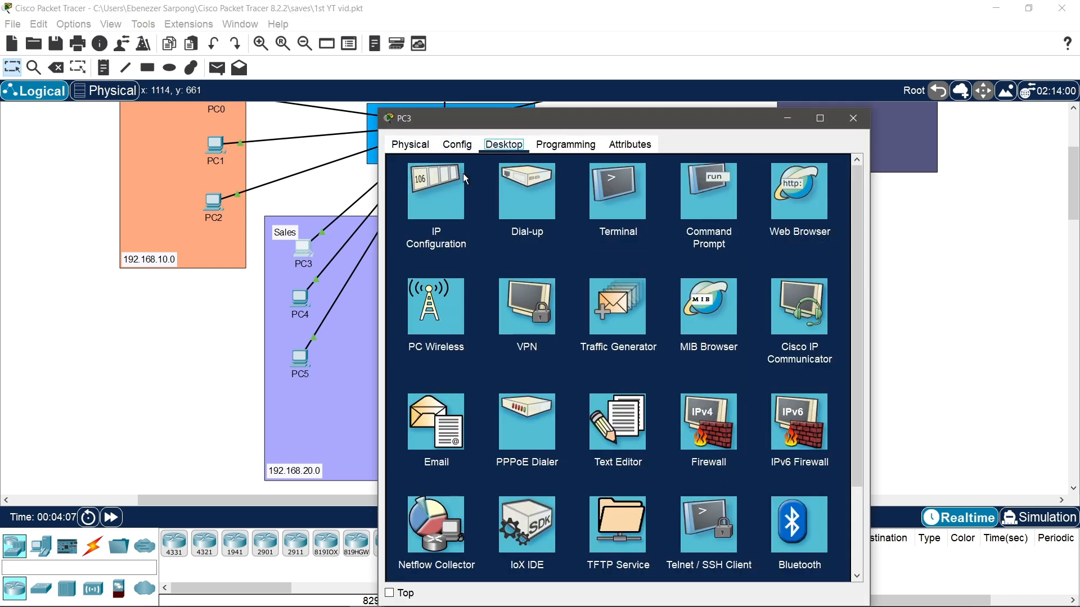
click(438, 211)
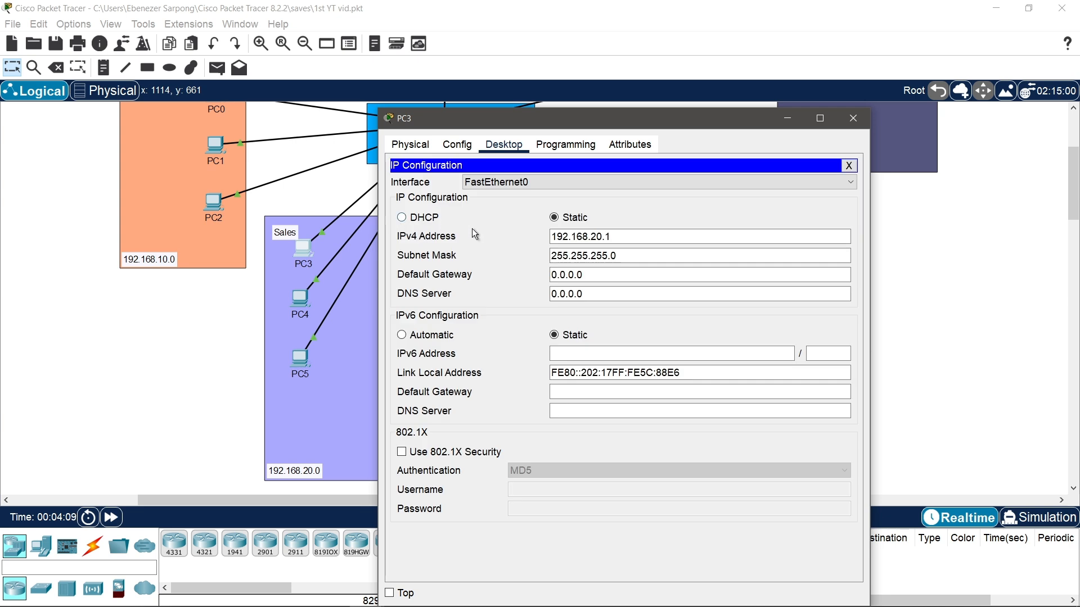
click(403, 218)
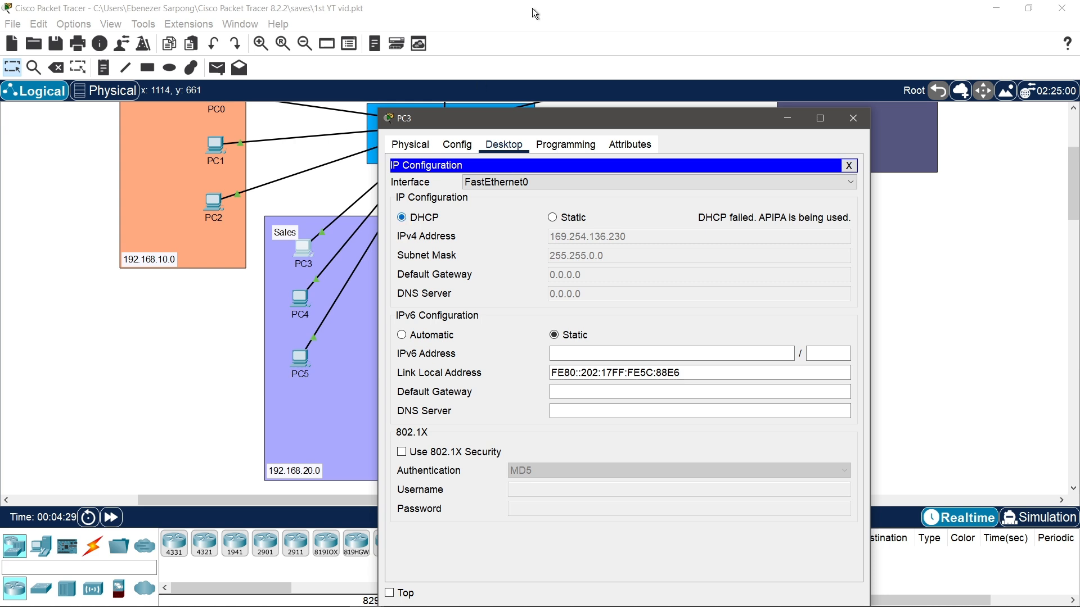
click(786, 118)
scroll(805, 260, up, 3)
scroll(806, 260, up, 1)
scroll(805, 260, down, 4)
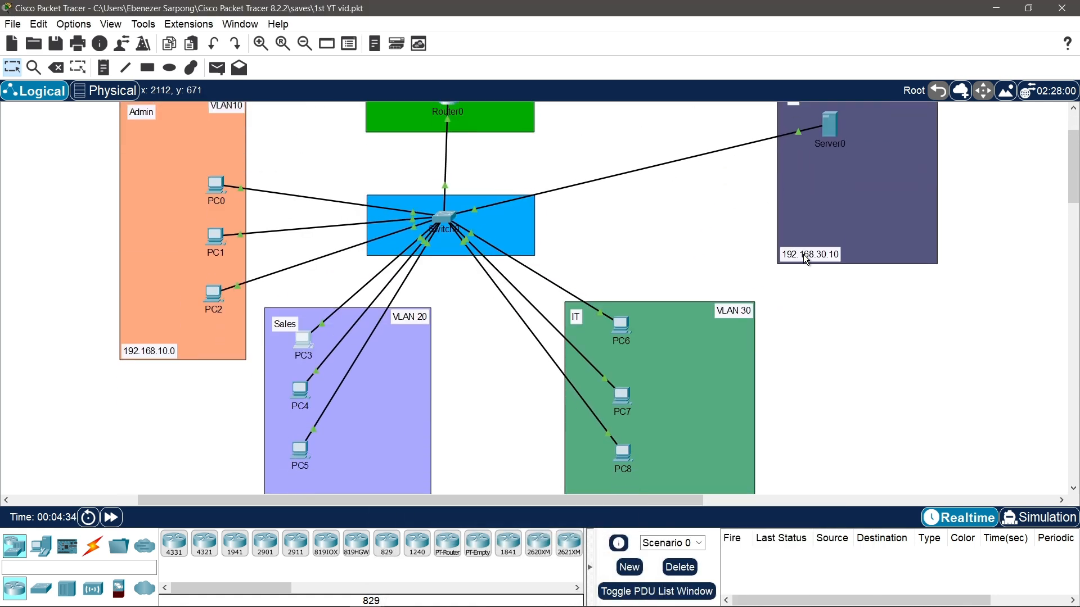
scroll(806, 260, up, 3)
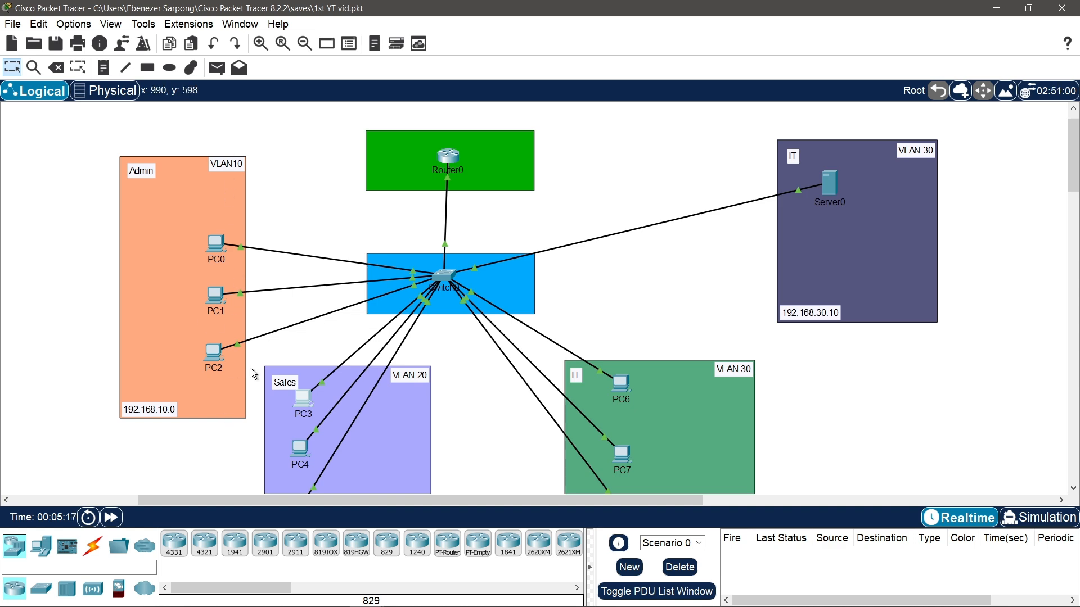
scroll(251, 369, down, 3)
scroll(251, 374, up, 3)
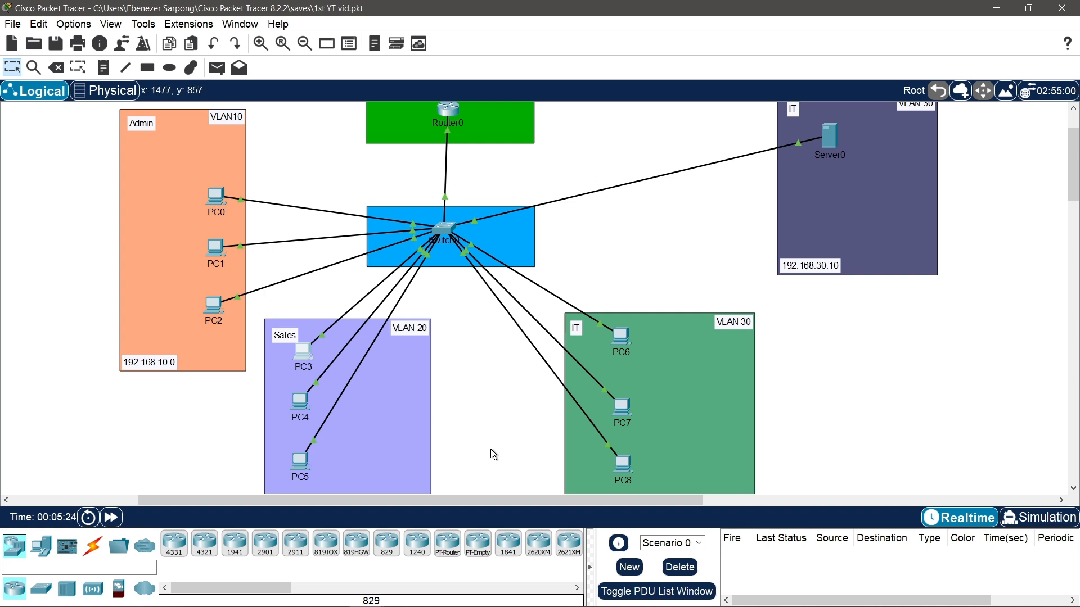
- Open the command line of Router0 and enter global configuration mode with en and conf t
scroll(492, 452, up, 2)
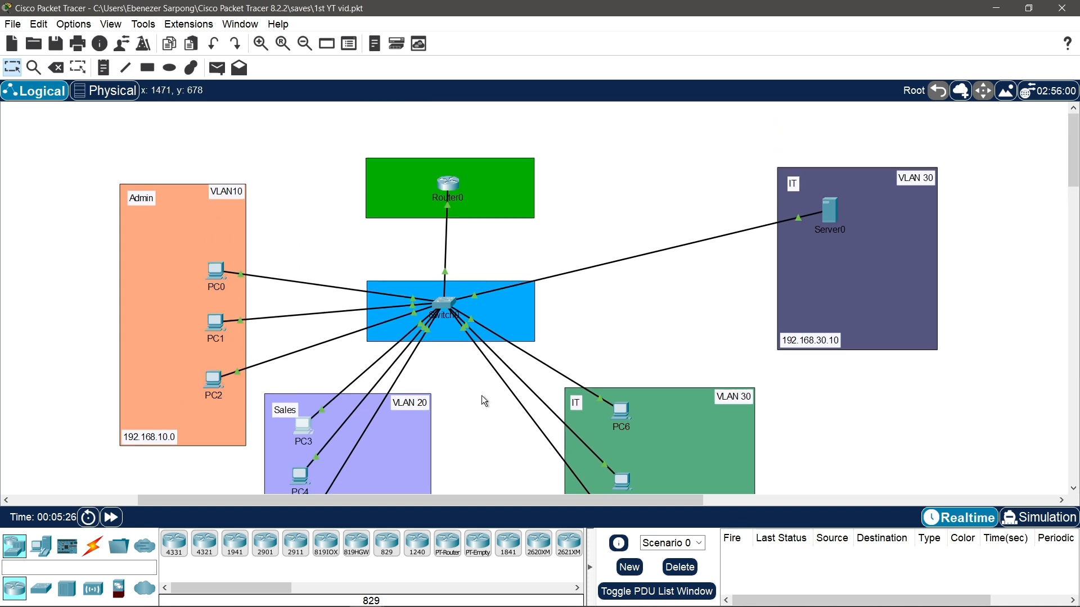
click(447, 185)
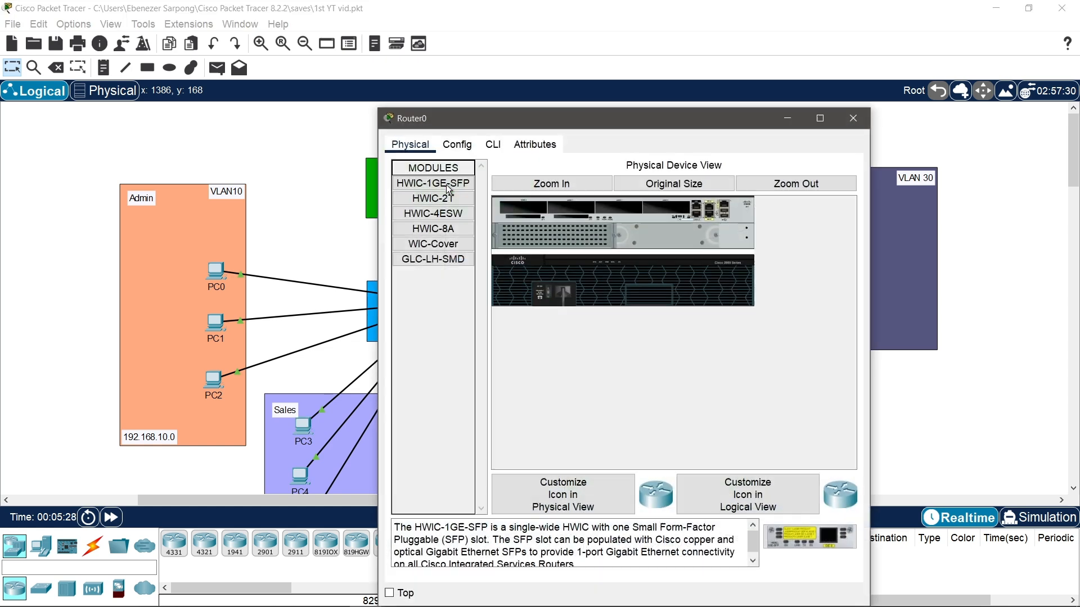
click(498, 143)
key(Return)
key(Return)
key(Return)
key(Return)
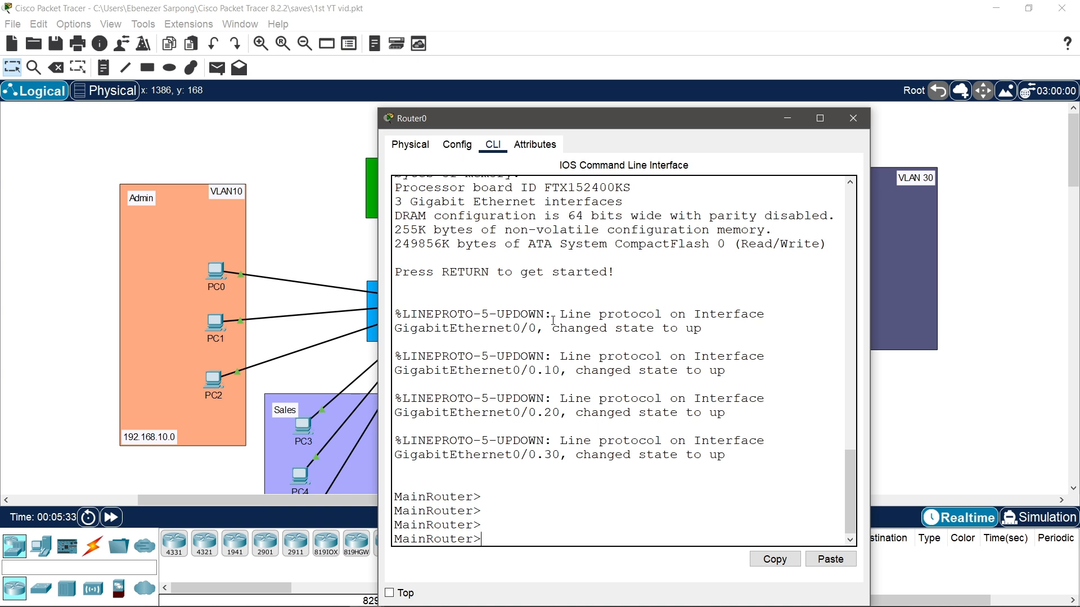
text(en)
key(Return)
text(cont)
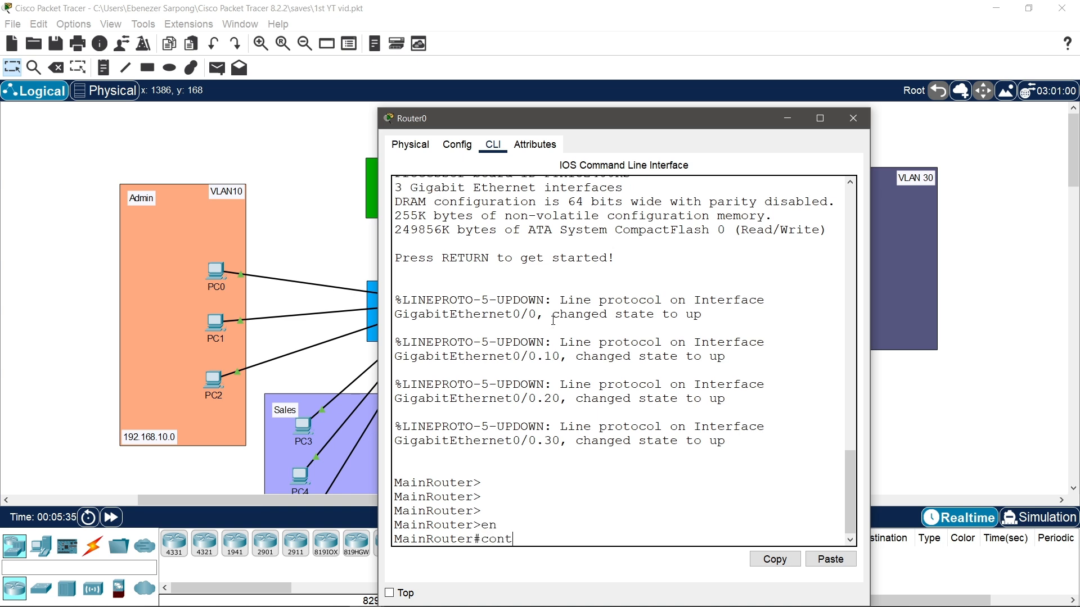
text( t)
key(Return)
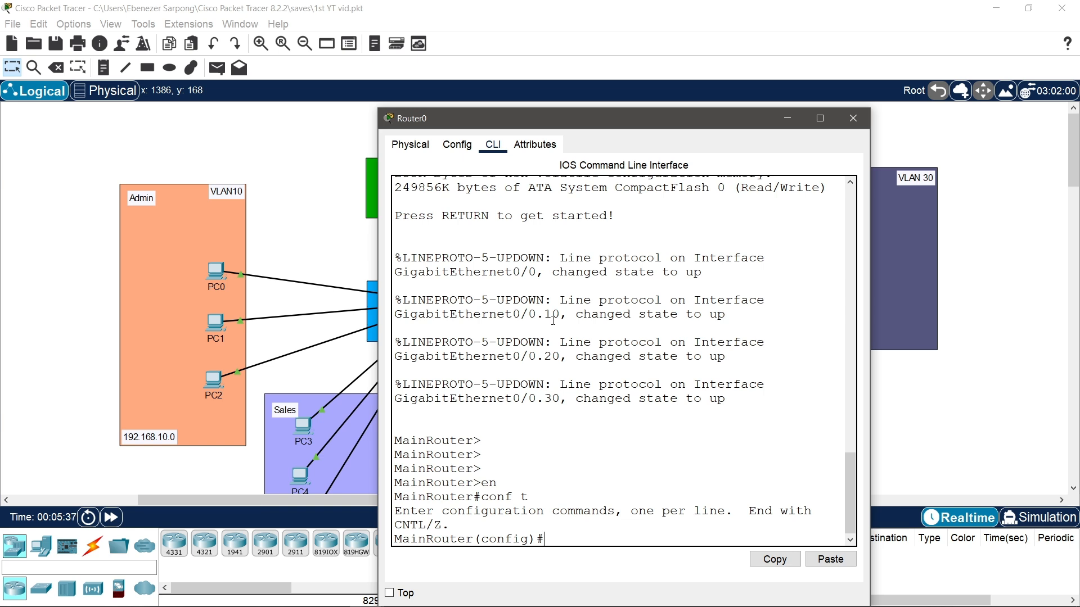
key(Return)
key(Return)
key(Return)
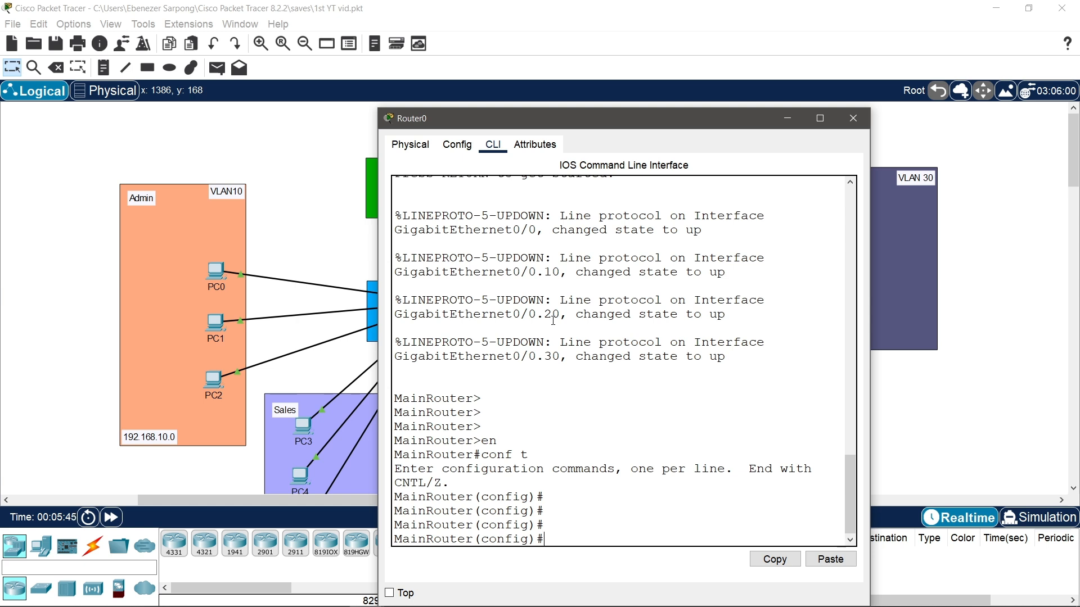
click(787, 123)
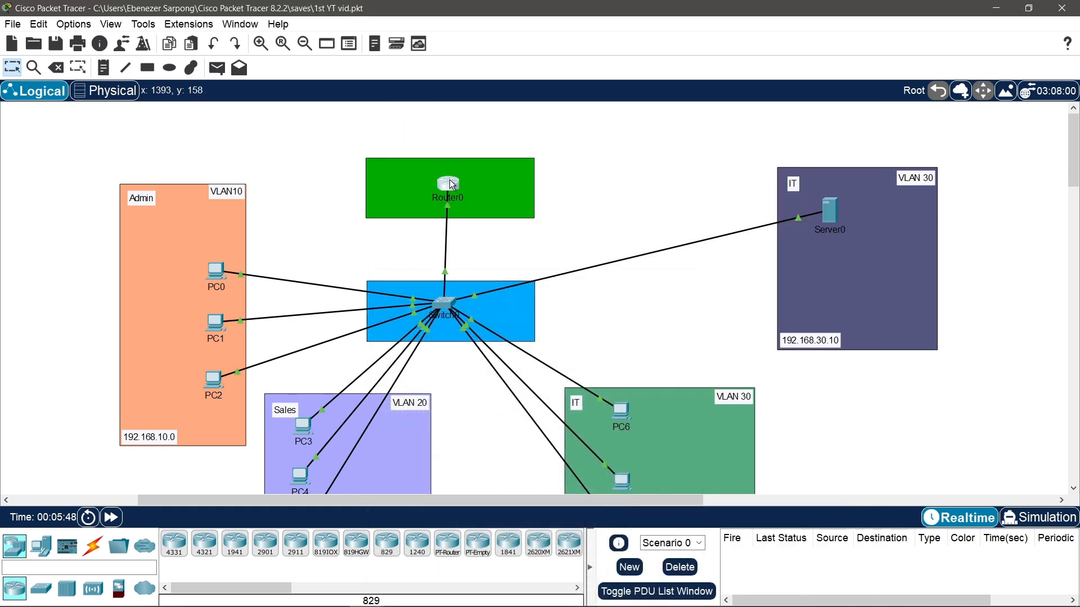
mouse_move(452, 185)
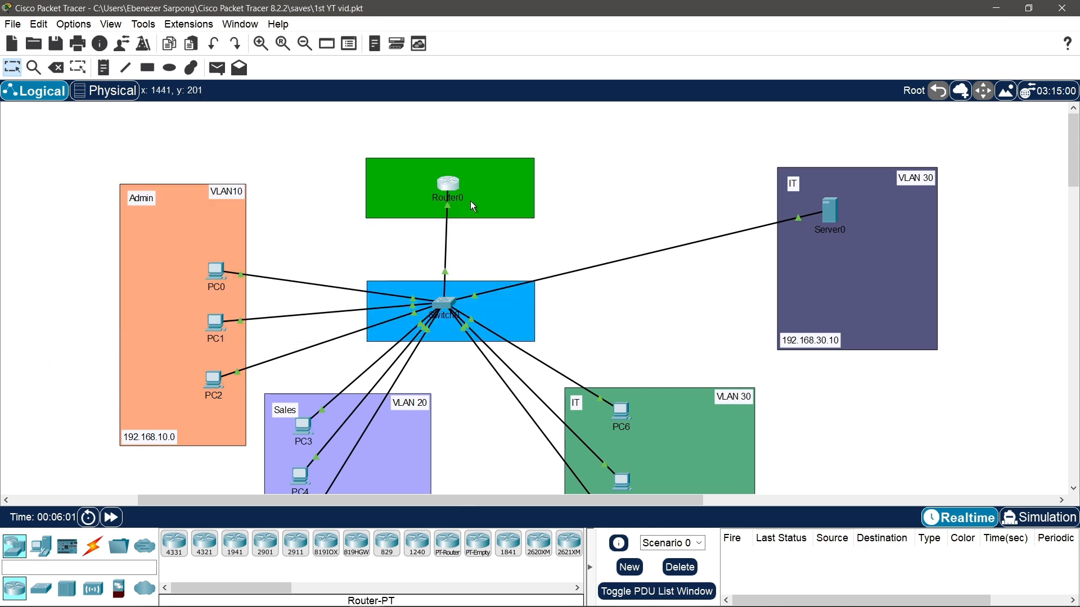
click(449, 181)
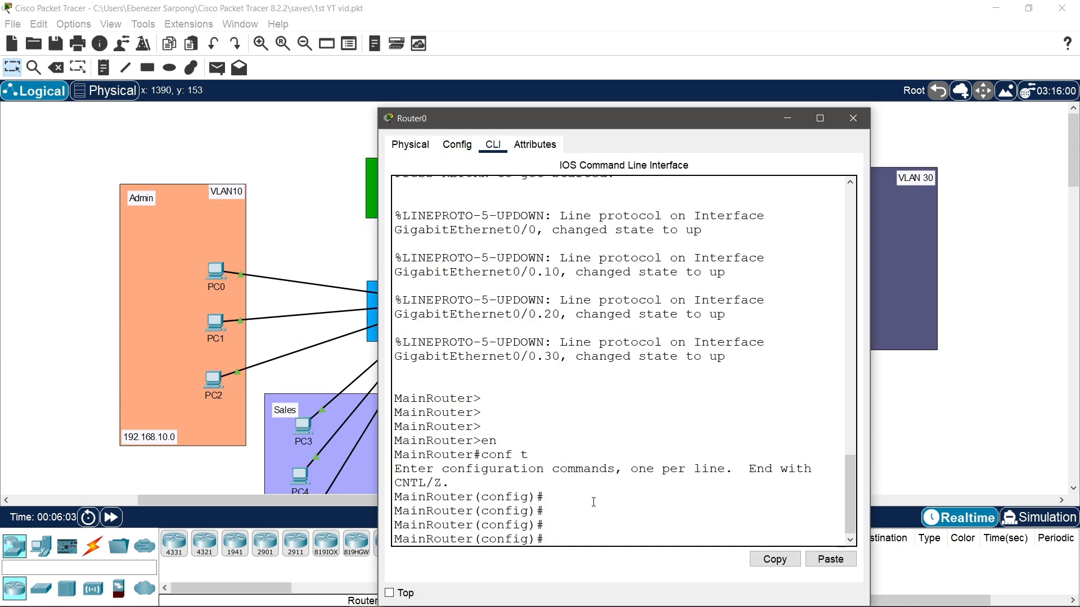
- Set the DHCP relay on Router0's subinterface g0/0.10 with ip helper-address 192.168.30.10
text(int g0/0.10)
key(Return)
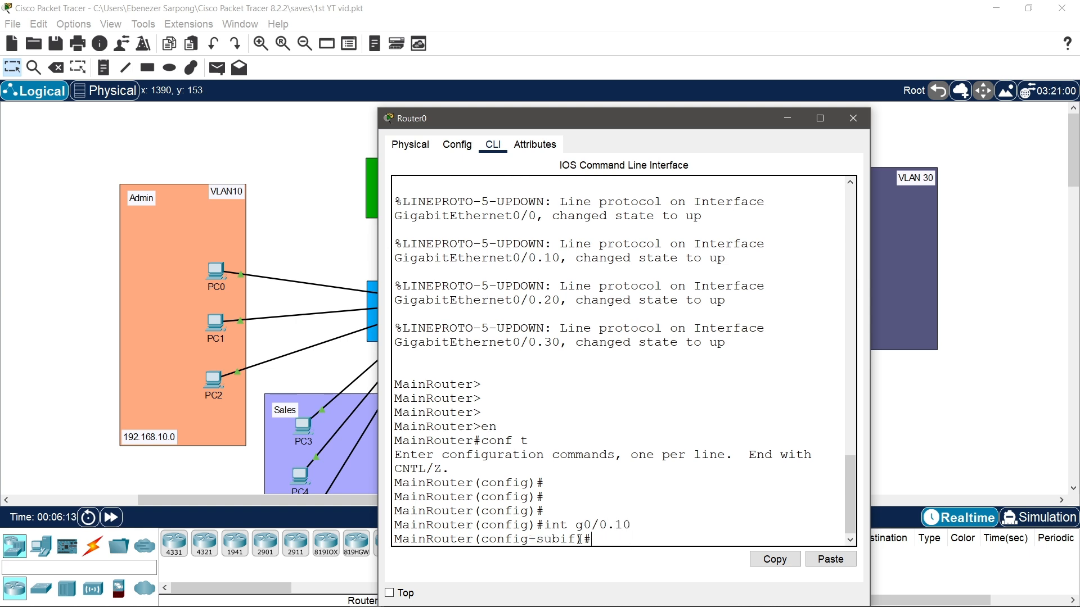
text(ip helper-address)
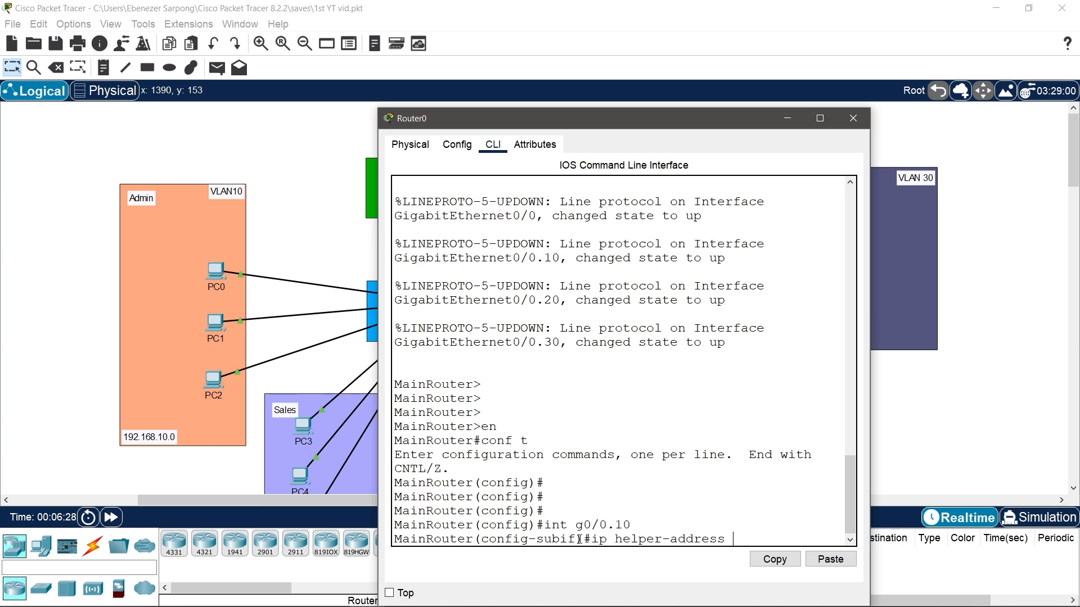
text(192.168.30.10)
key(Return)
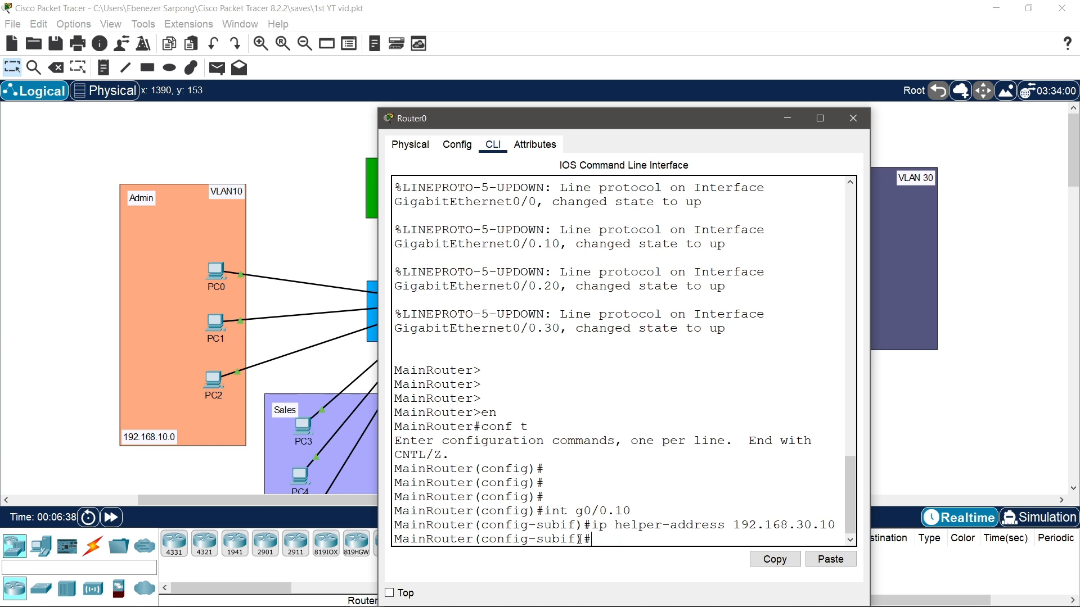
- Leave subinterface g0/0.10 and set ip helper-address 192.168.30.10 on Router0's subinterface g0/0.20
key(Return)
text(exit)
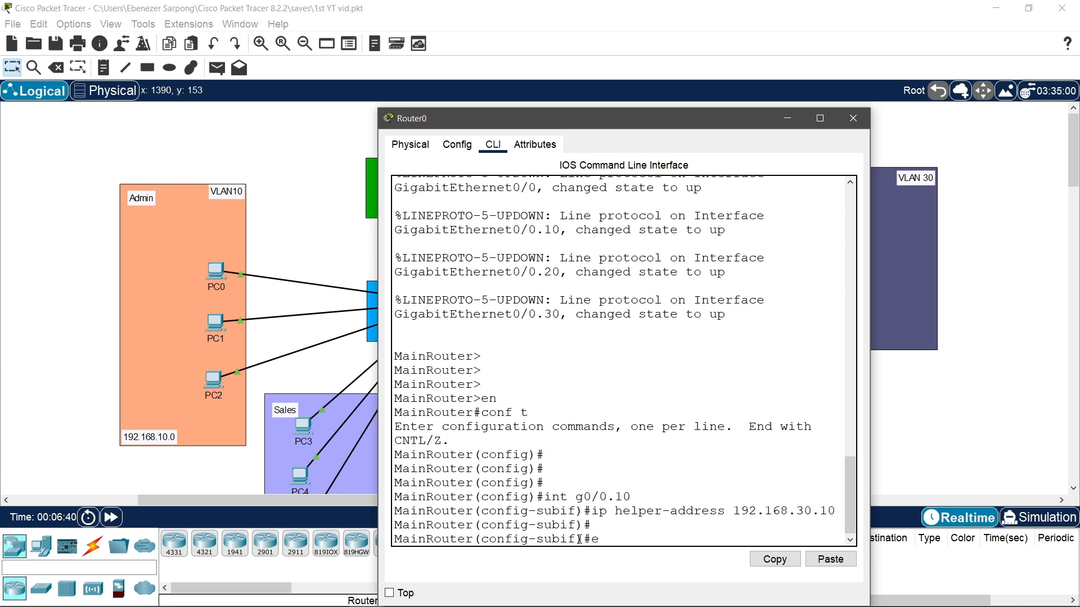
key(Return)
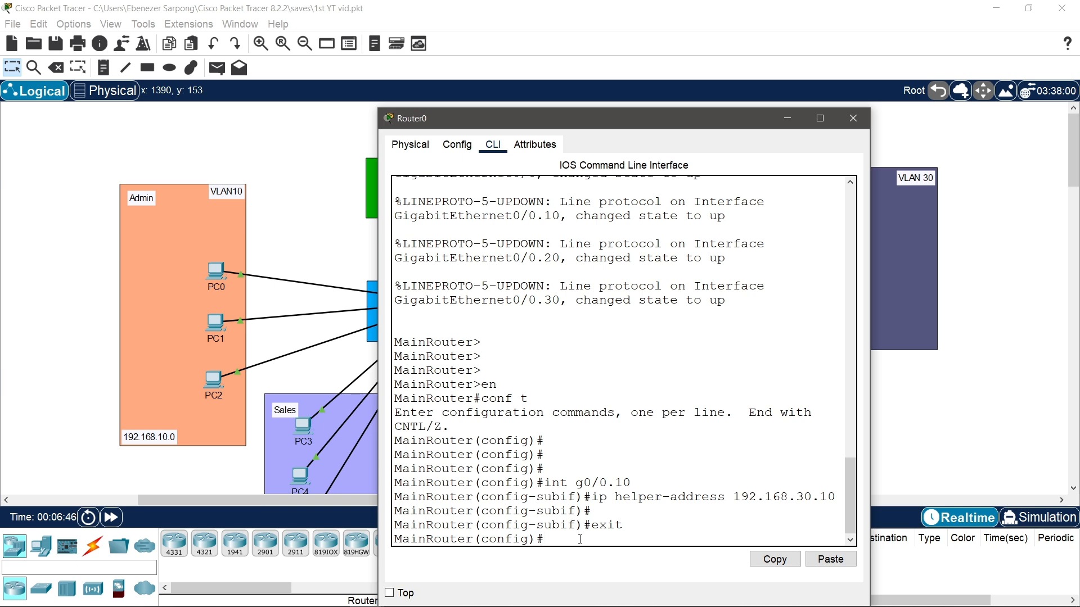
text(int g0/0.20)
key(Return)
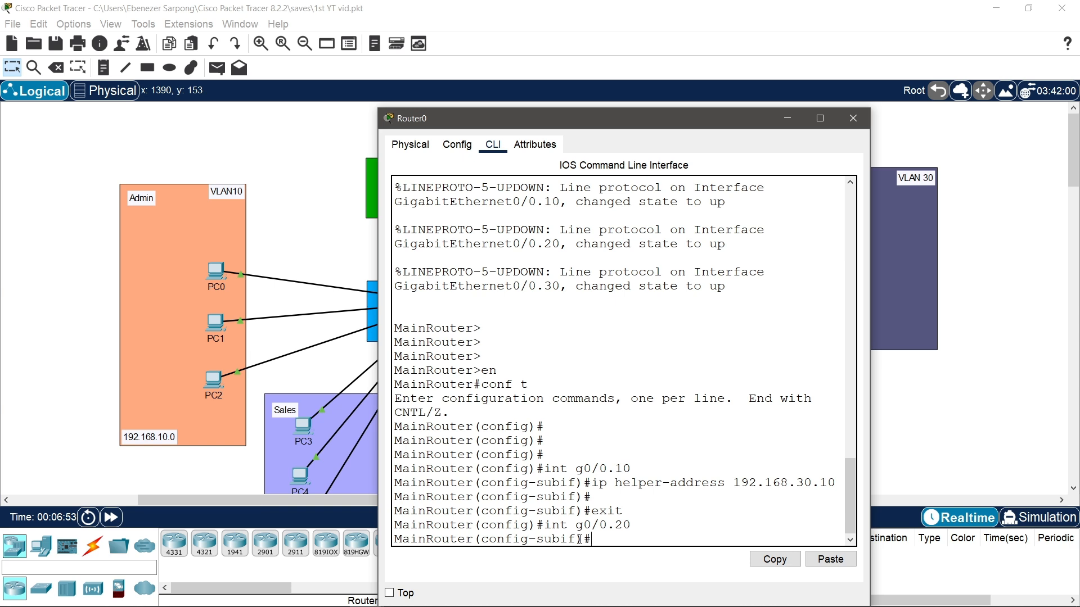
text(ip helper-addres)
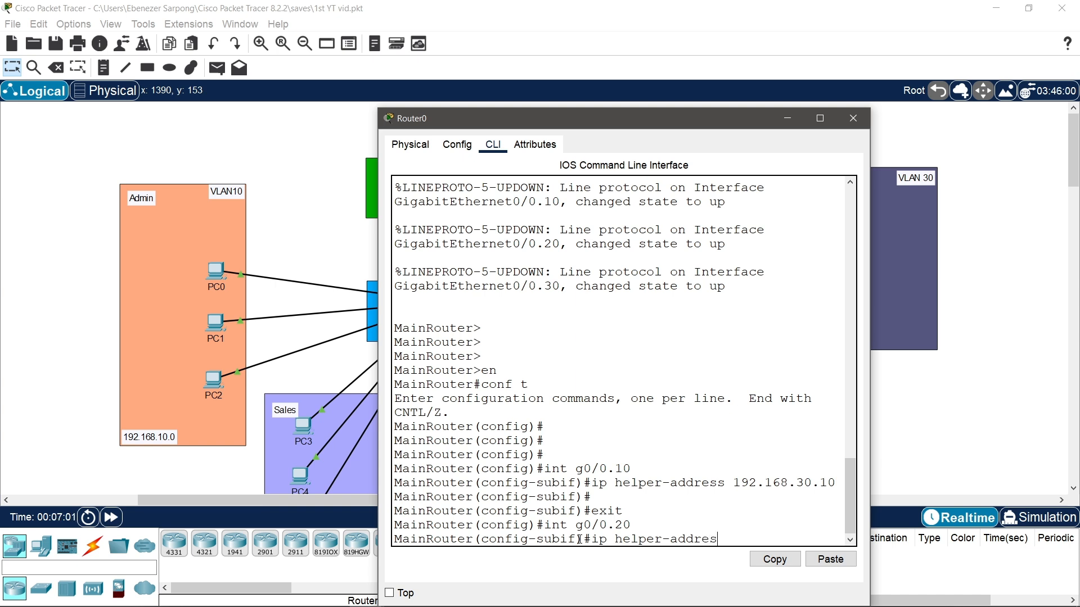
text(s 192.168.30.10)
key(Return)
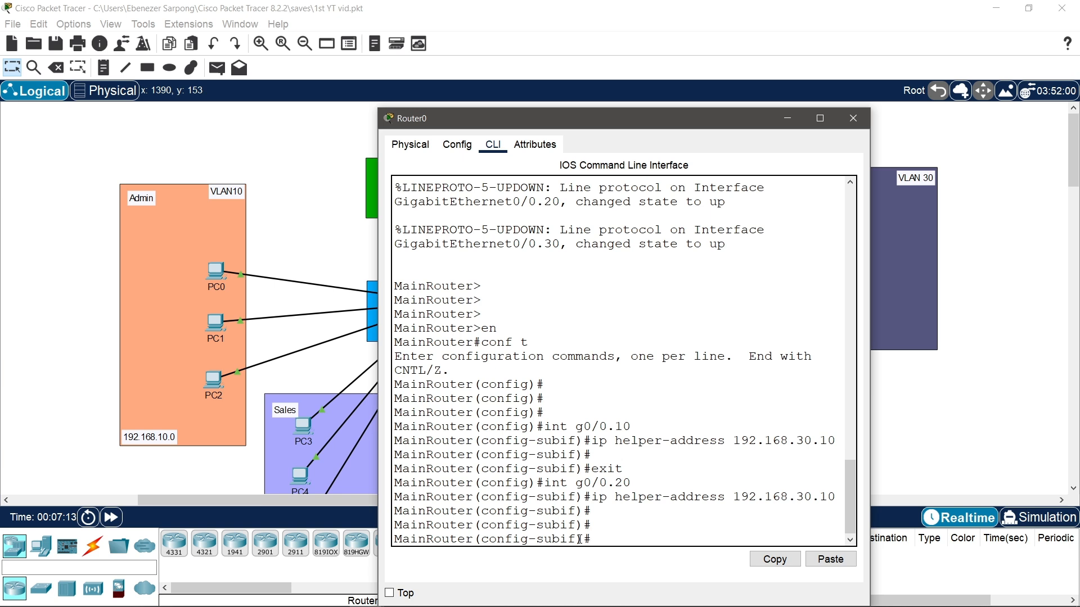
- Exit the subinterface mode, save Router0's configuration with do wr, and close its window
text(exit)
key(Return)
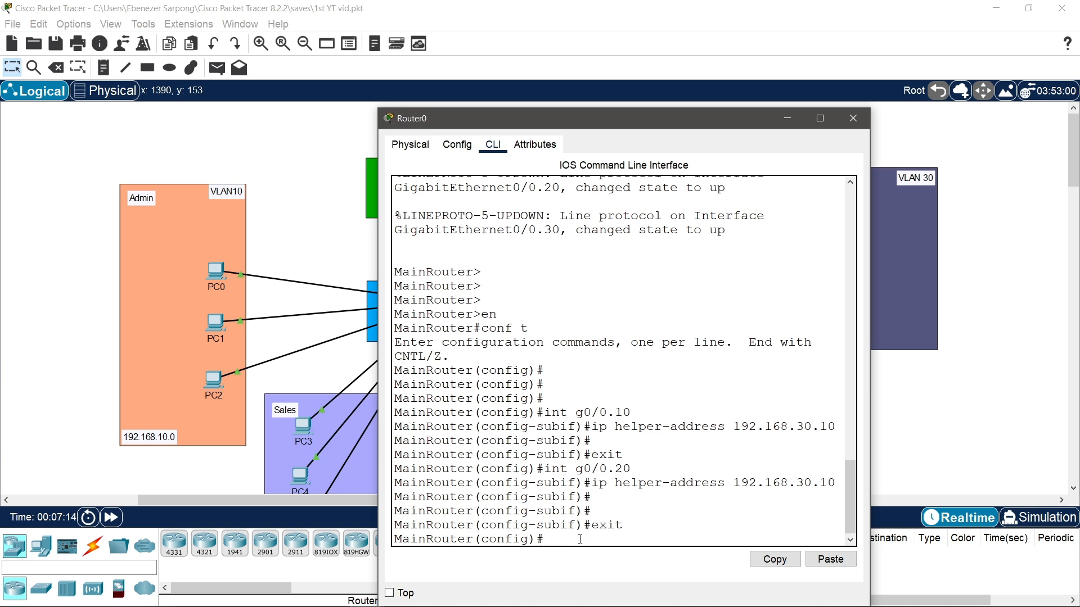
text(do wr)
key(Return)
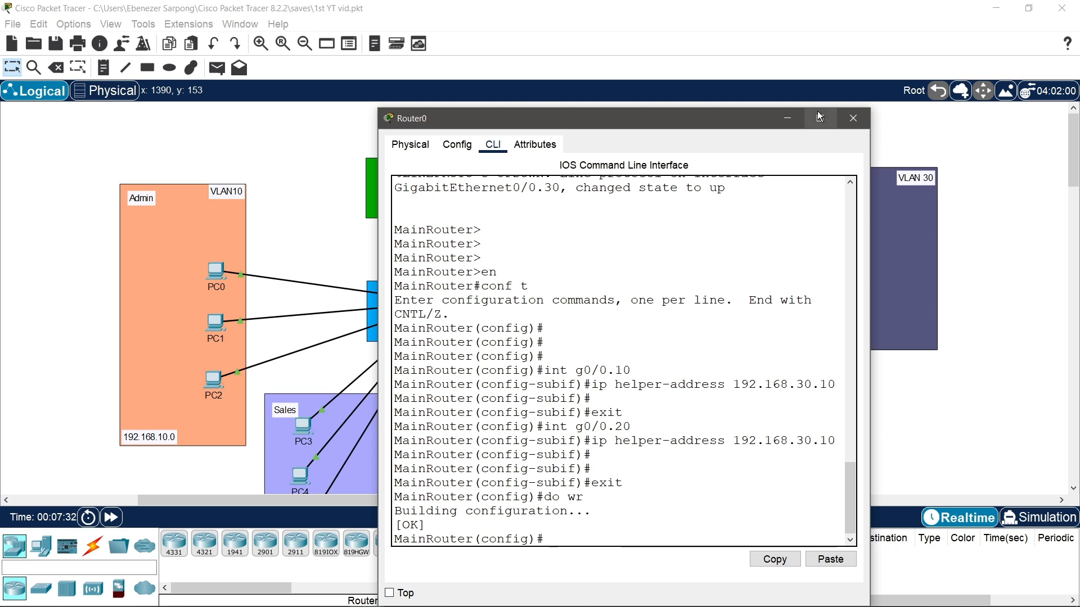
click(853, 128)
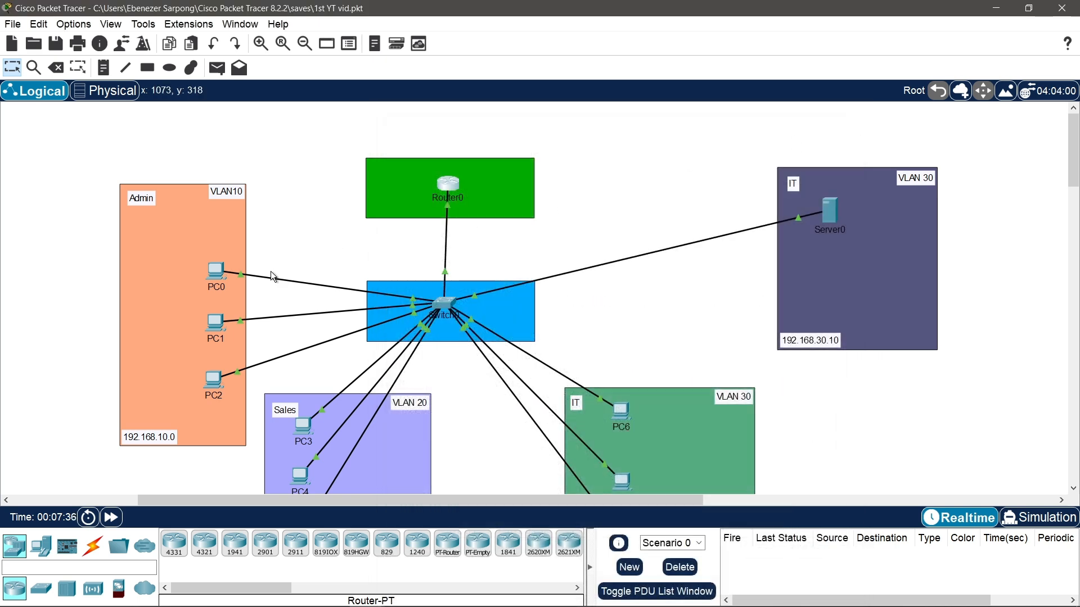
- Set PC0 in the Admin VLAN to obtain its IPv4 address through DHCP
click(217, 275)
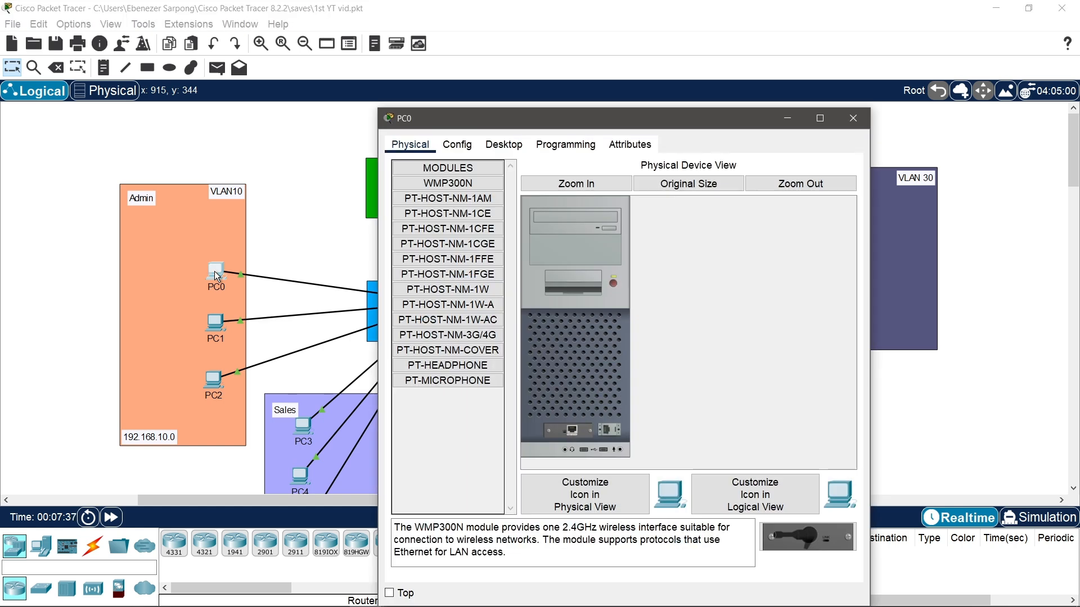
click(504, 145)
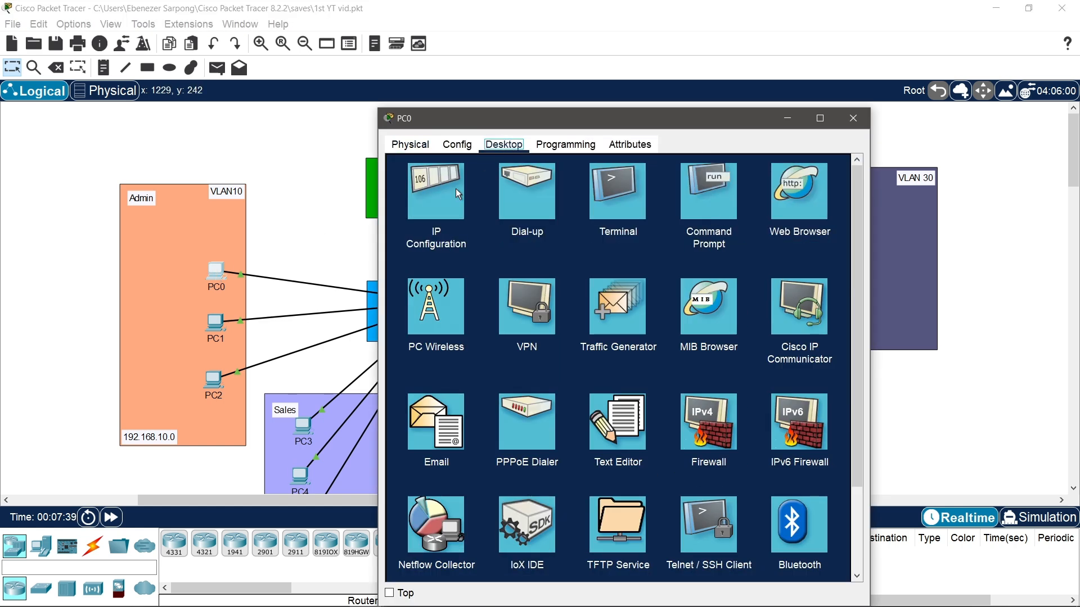
click(457, 194)
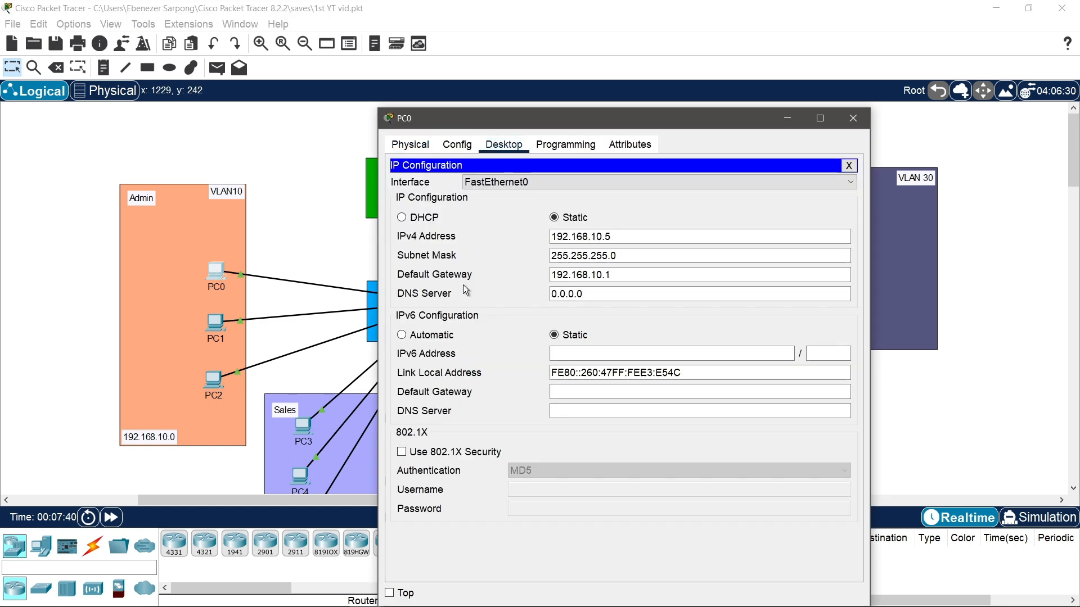
click(416, 220)
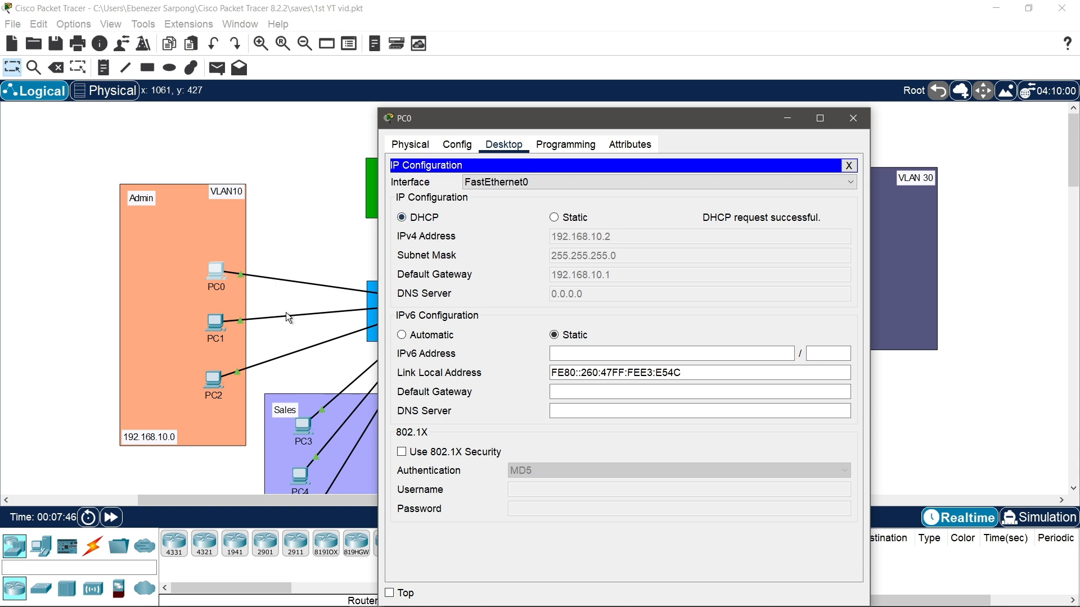
- Switch PC1 in the Admin VLAN to DHCP for its IPv4 address and close its window
click(220, 330)
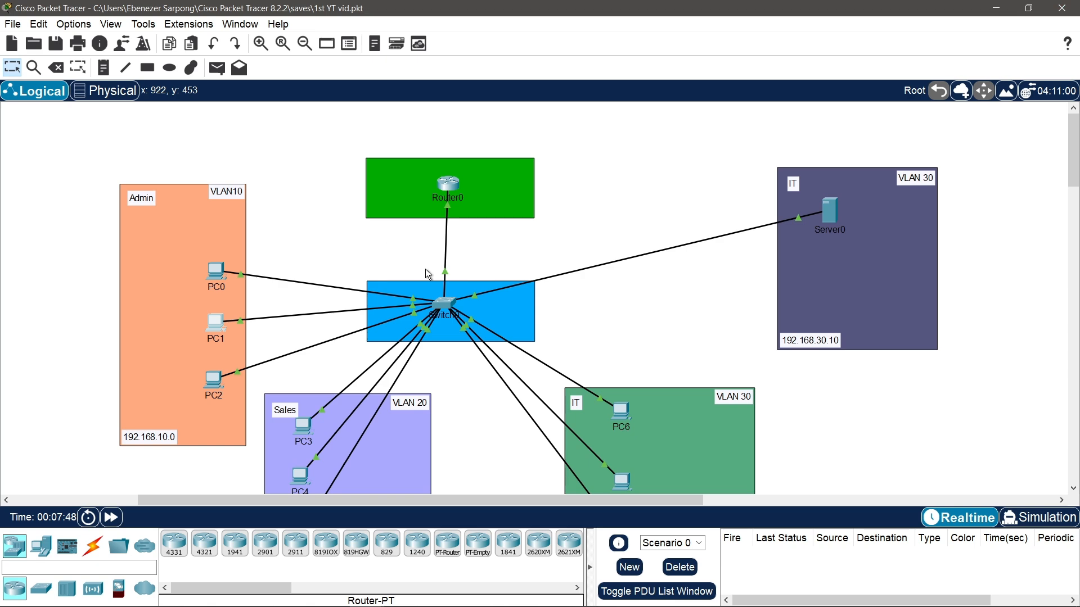
click(217, 325)
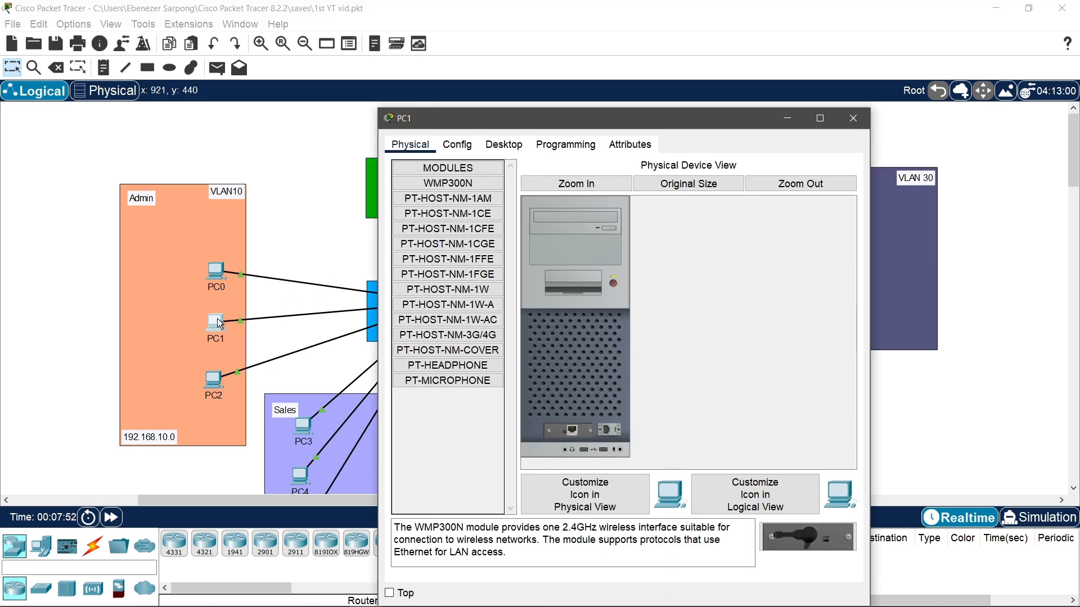
click(504, 145)
click(435, 223)
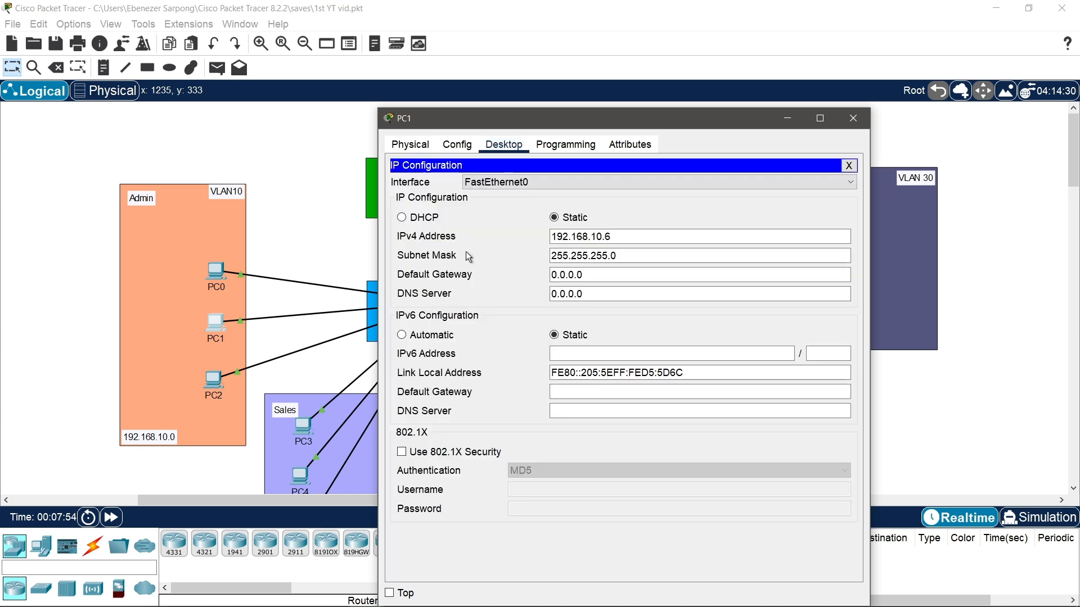
click(417, 219)
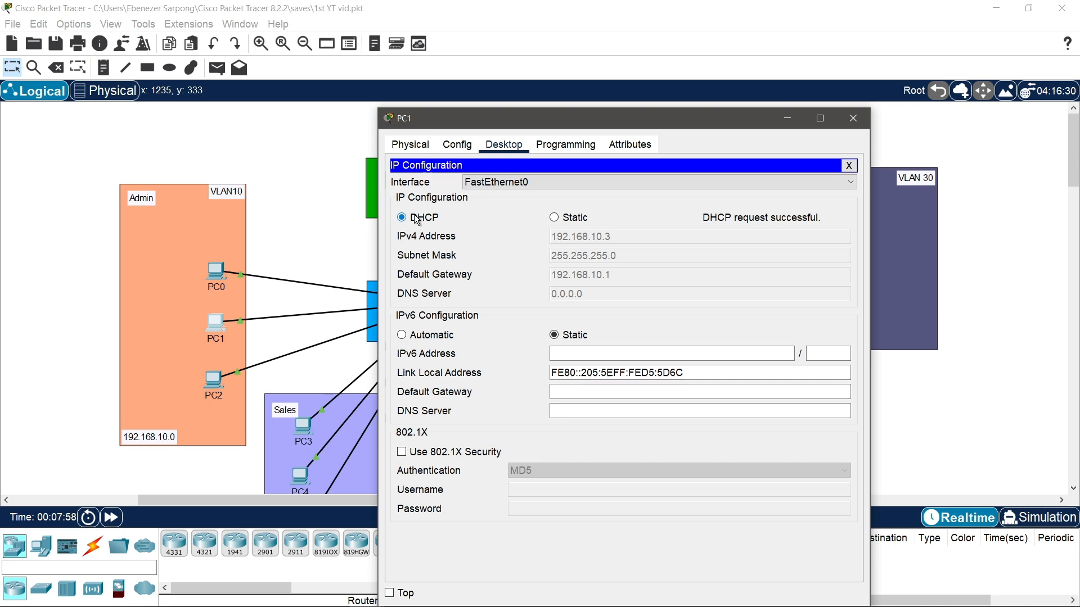
click(853, 118)
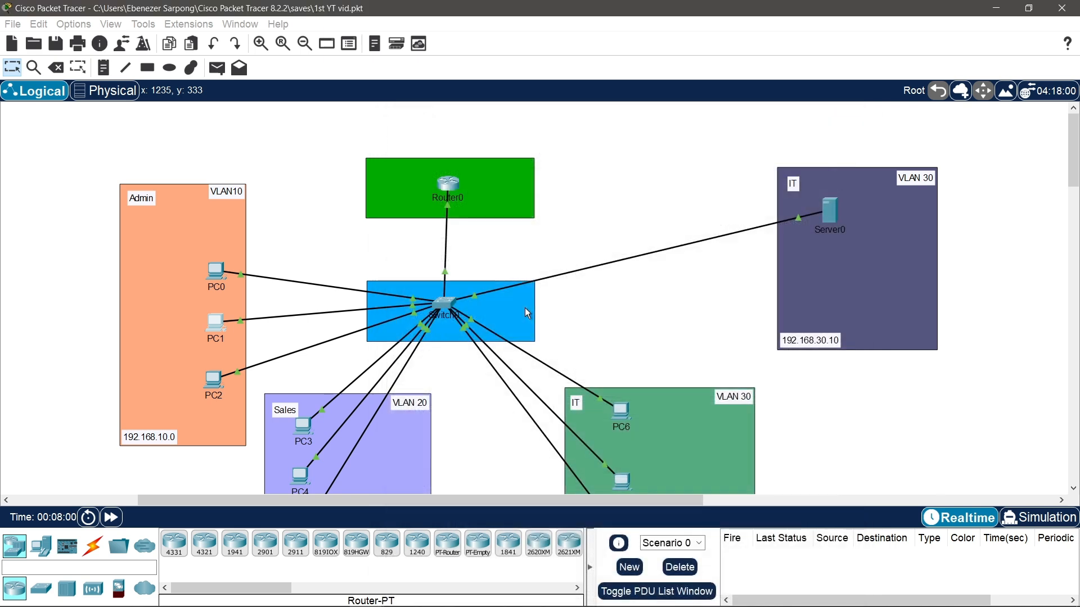
- Set PC2, the last PC in the Admin VLAN, to get its IPv4 address by DHCP, and close its window
click(216, 385)
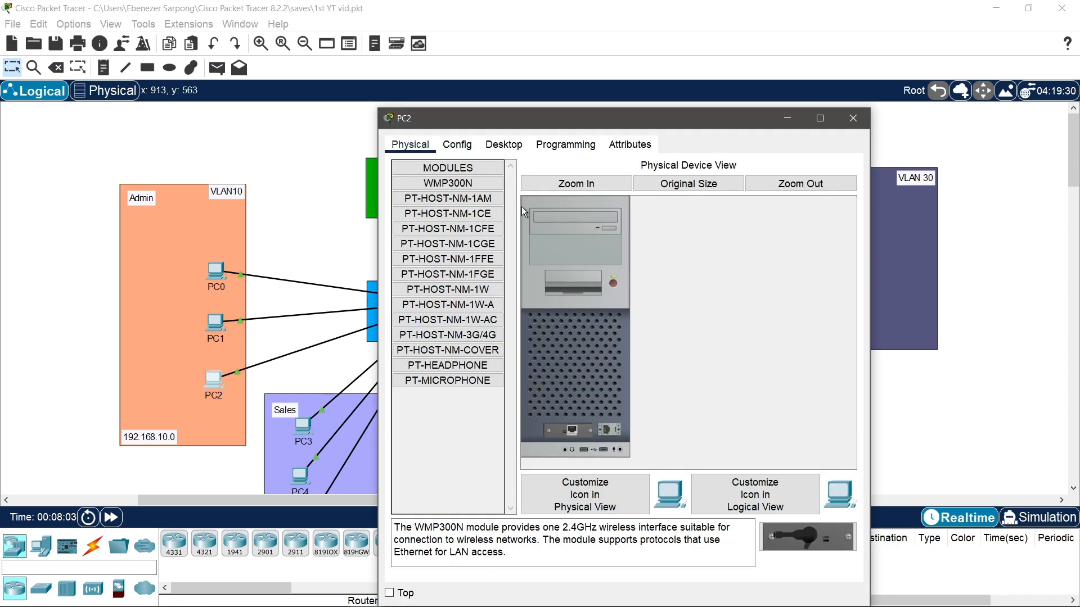
click(466, 145)
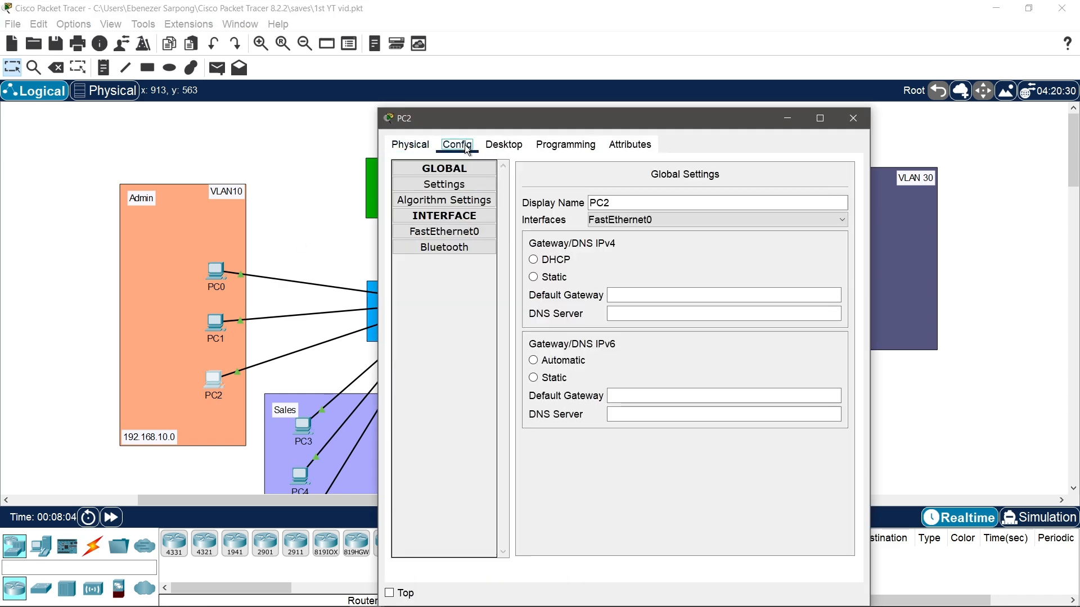
click(511, 155)
click(433, 206)
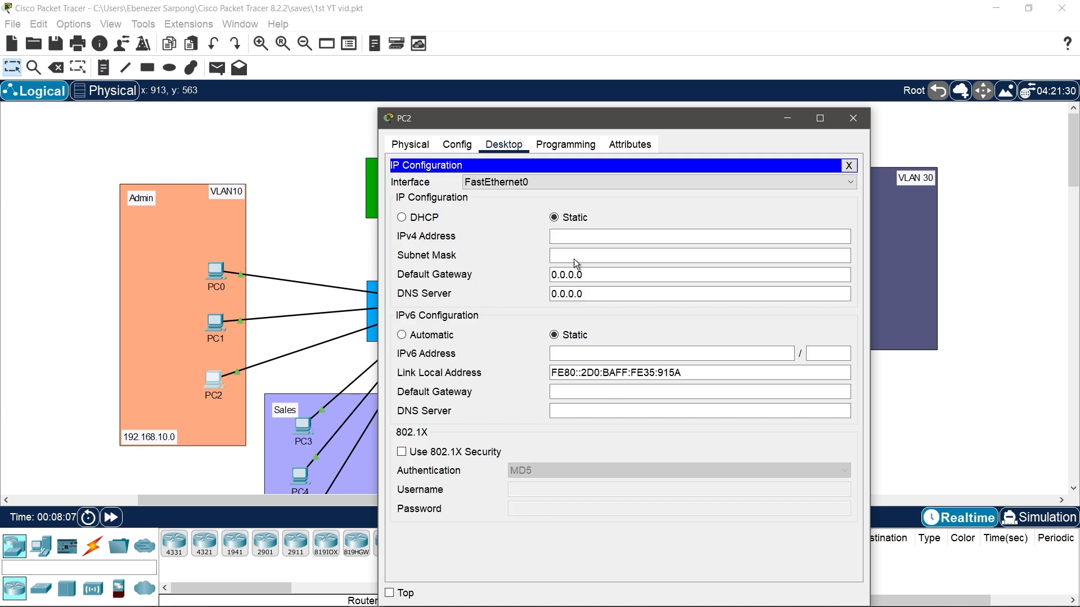
click(413, 221)
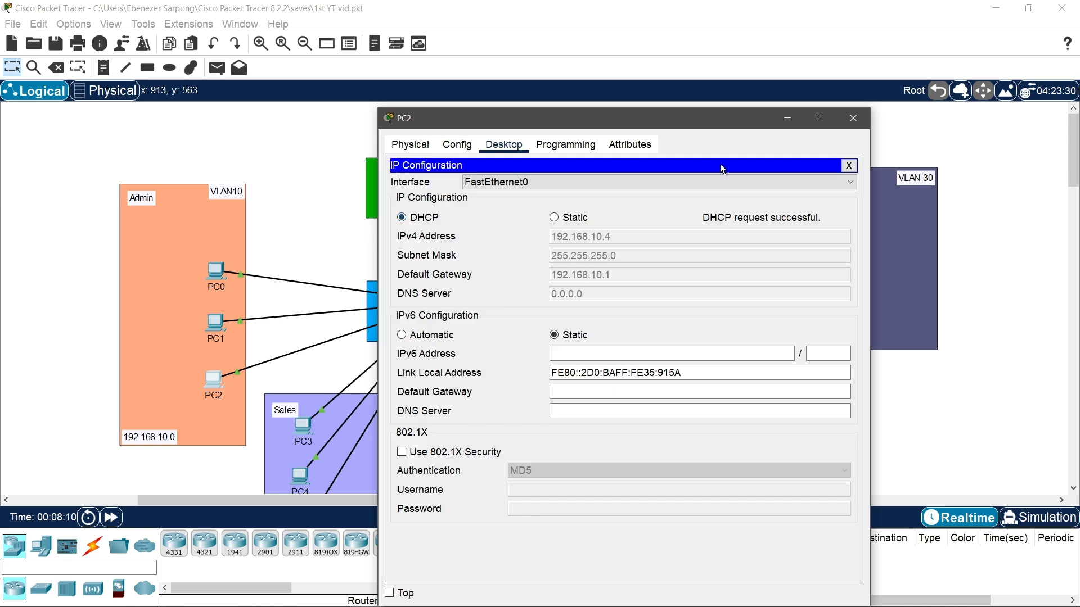
click(869, 118)
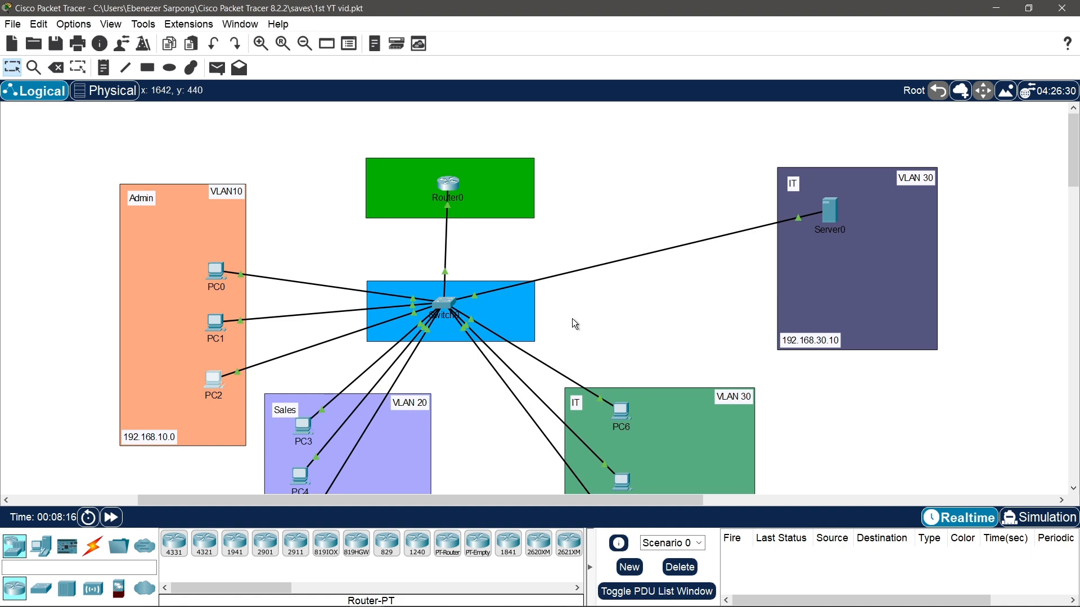
- Renew PC3's address request in the Sales VLAN by switching IPv4 to Static and back to DHCP, and close its window
scroll(574, 324, down, 4)
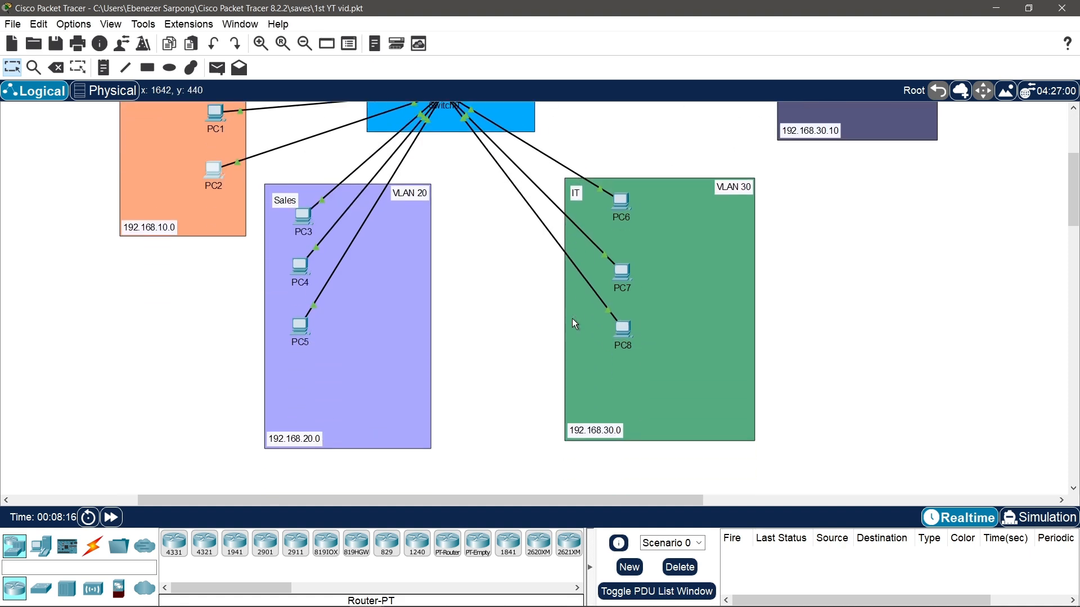
click(303, 215)
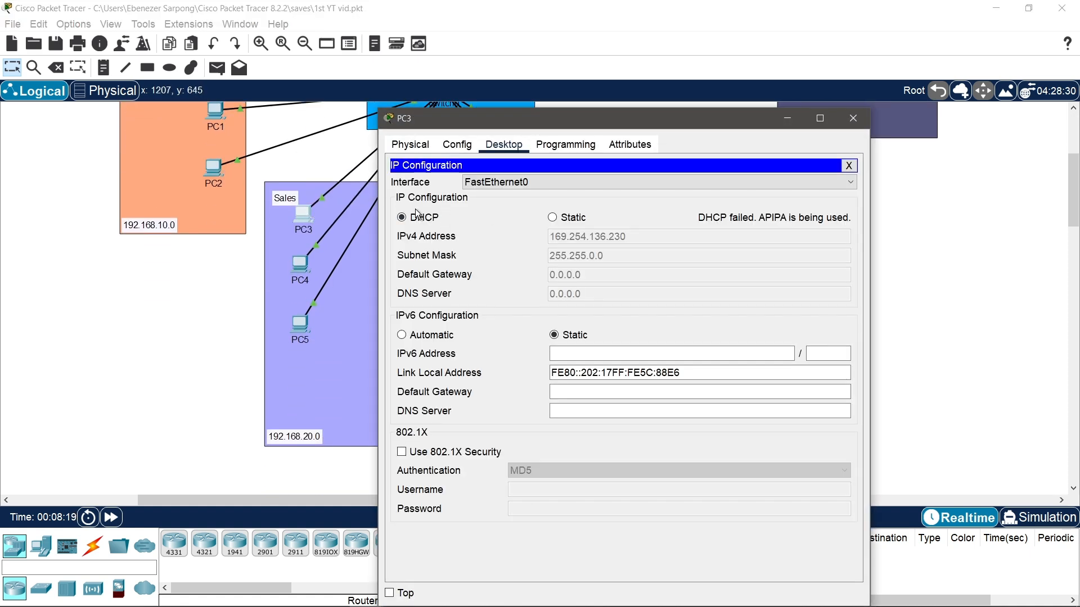
click(565, 222)
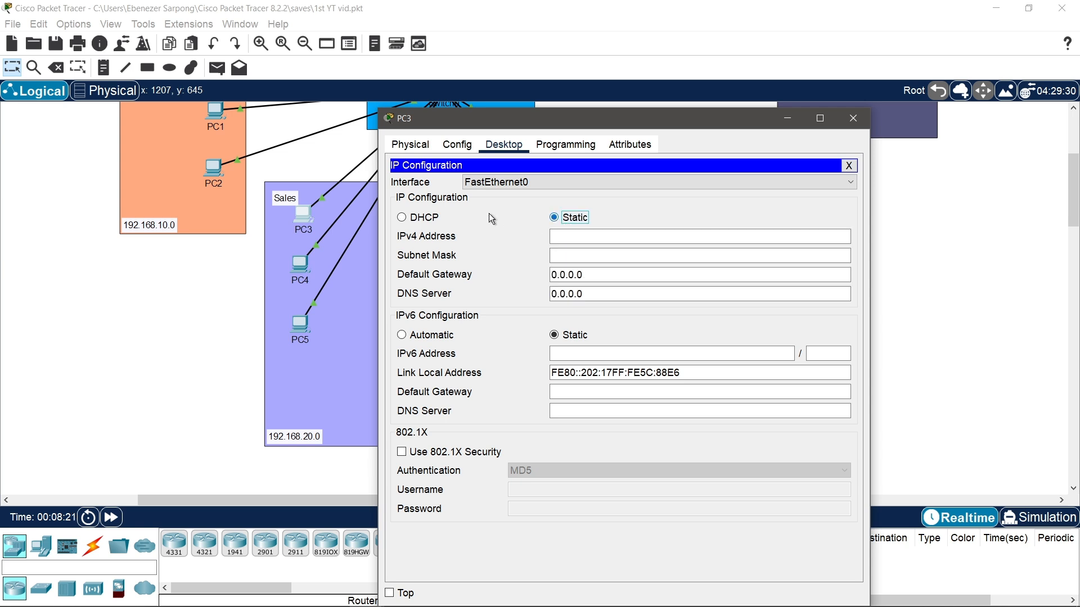
click(406, 222)
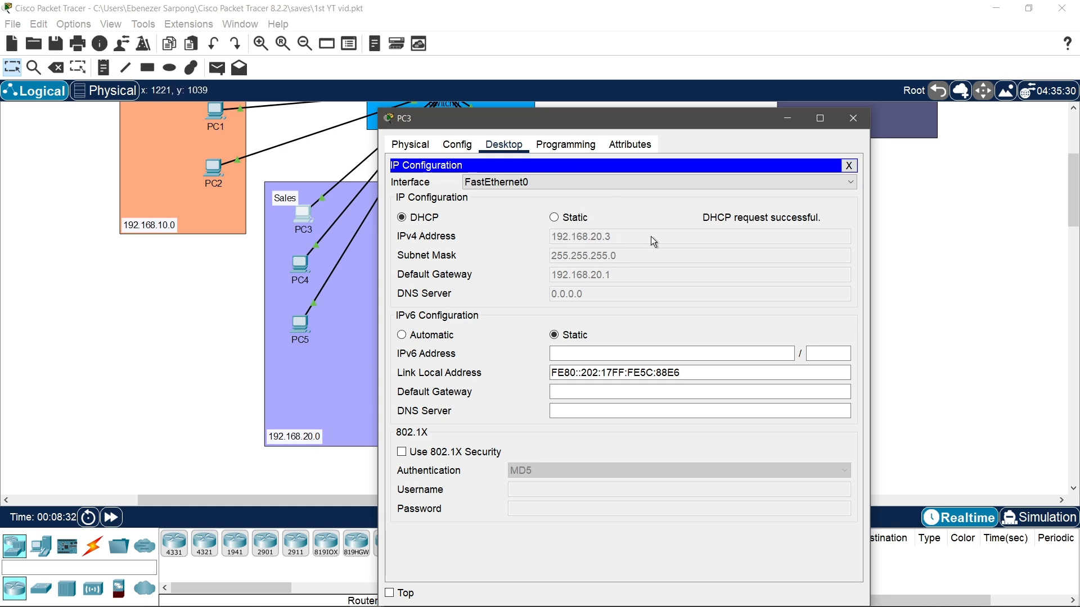
click(854, 118)
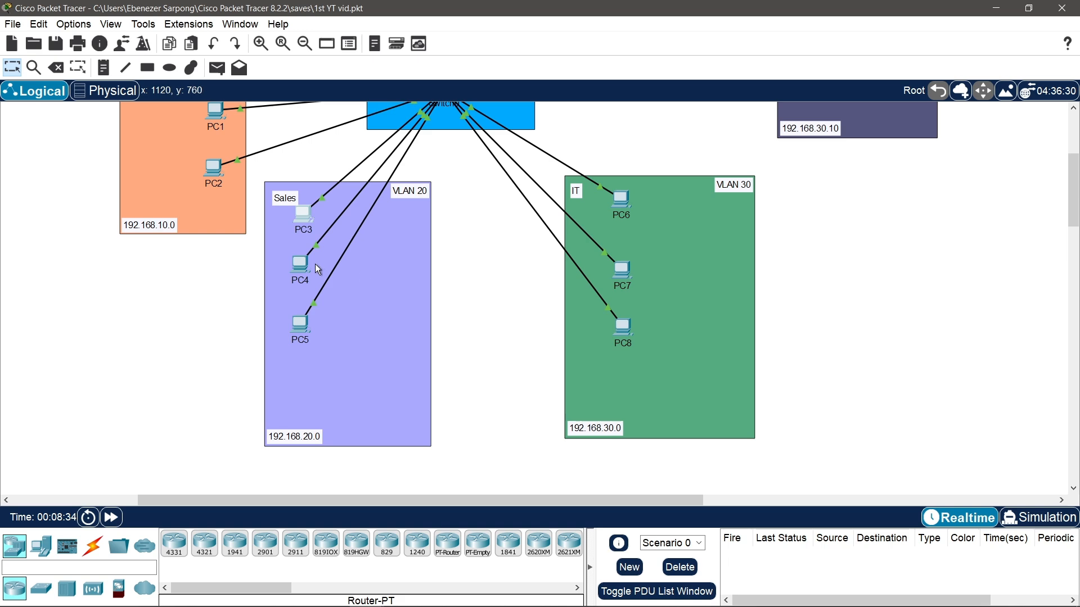
- Switch PC4 in the Sales VLAN to DHCP for its IPv4 address and close its window
click(302, 270)
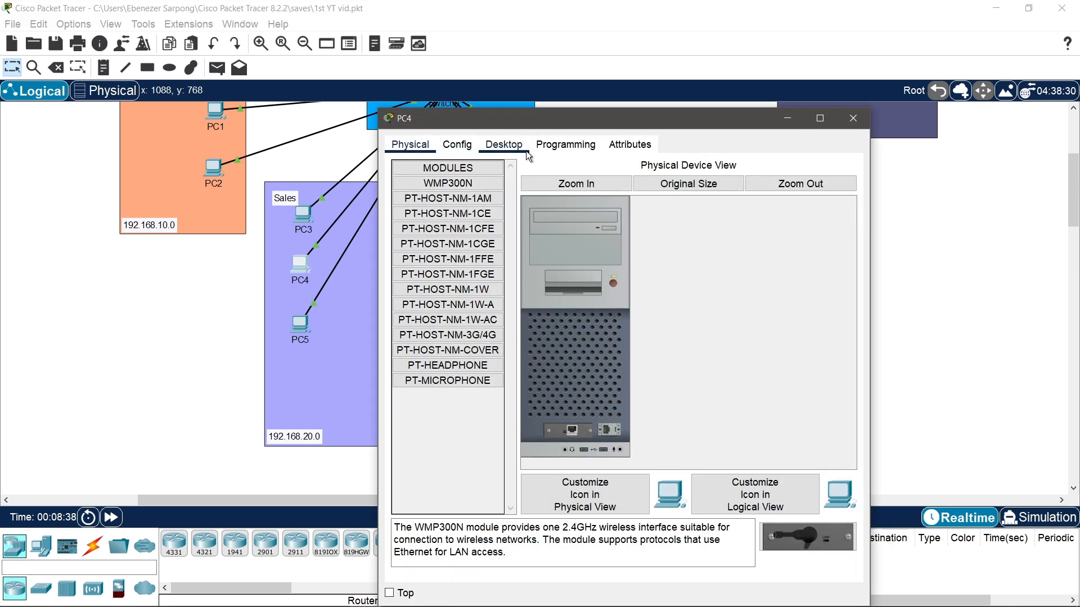
click(504, 145)
click(440, 191)
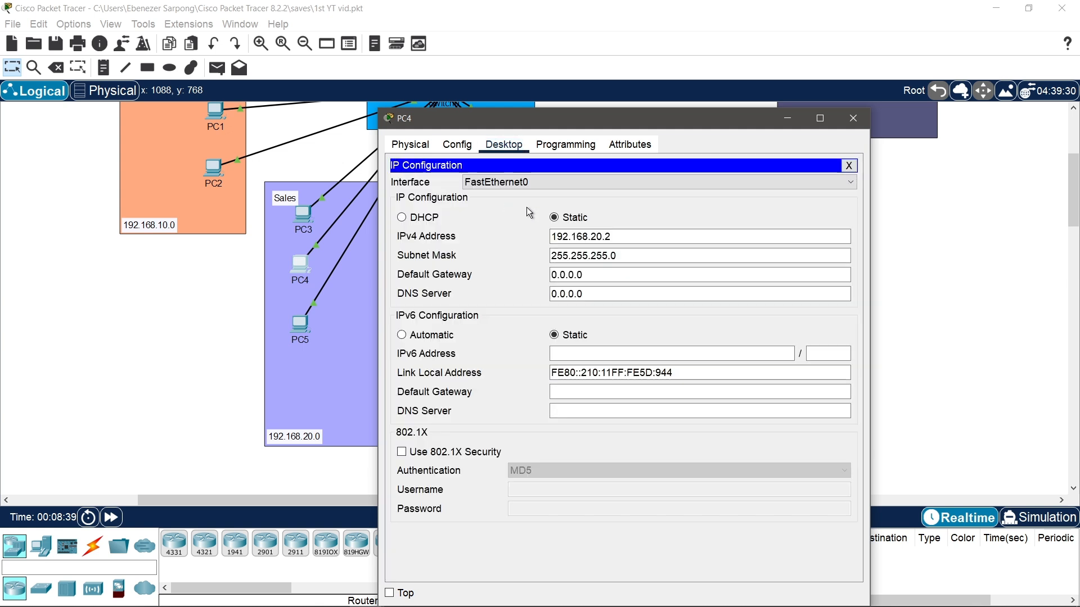
click(415, 220)
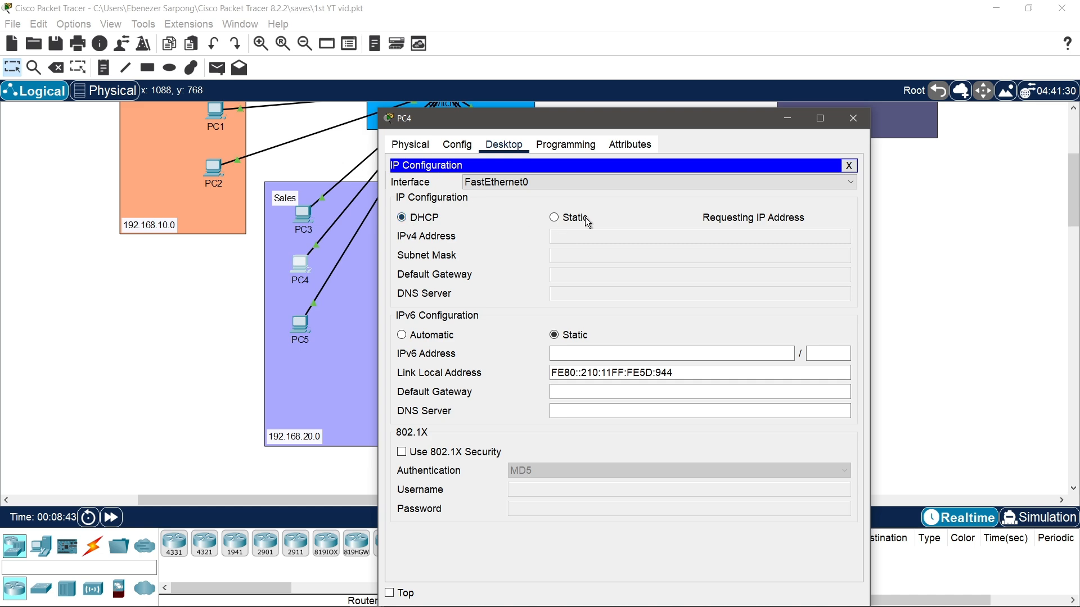
click(853, 118)
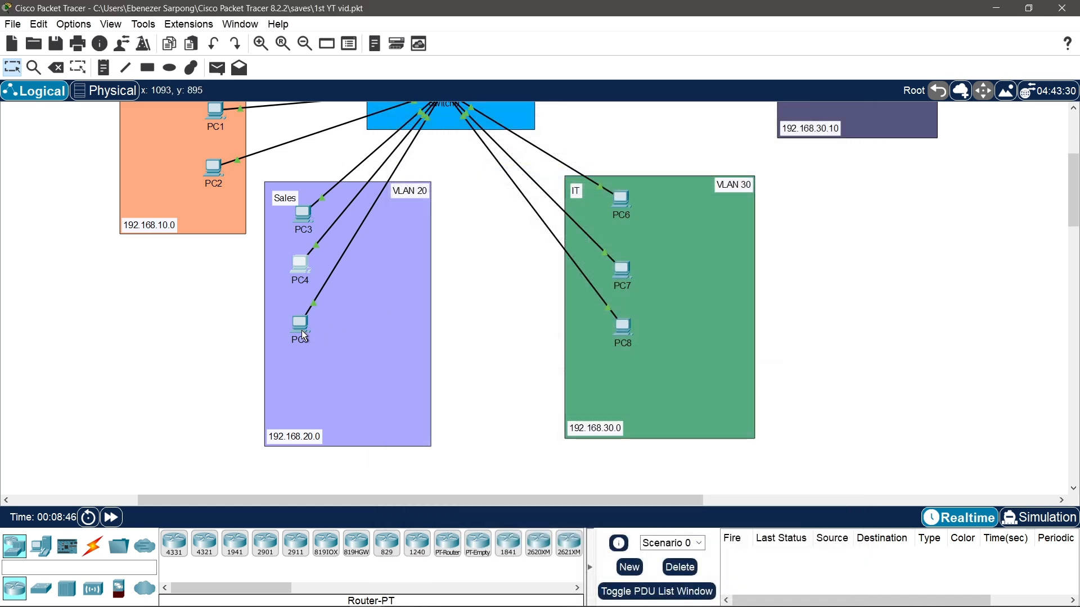
- Set PC5 in the Sales VLAN to obtain its IPv4 address through DHCP, and close its IP configuration
click(303, 335)
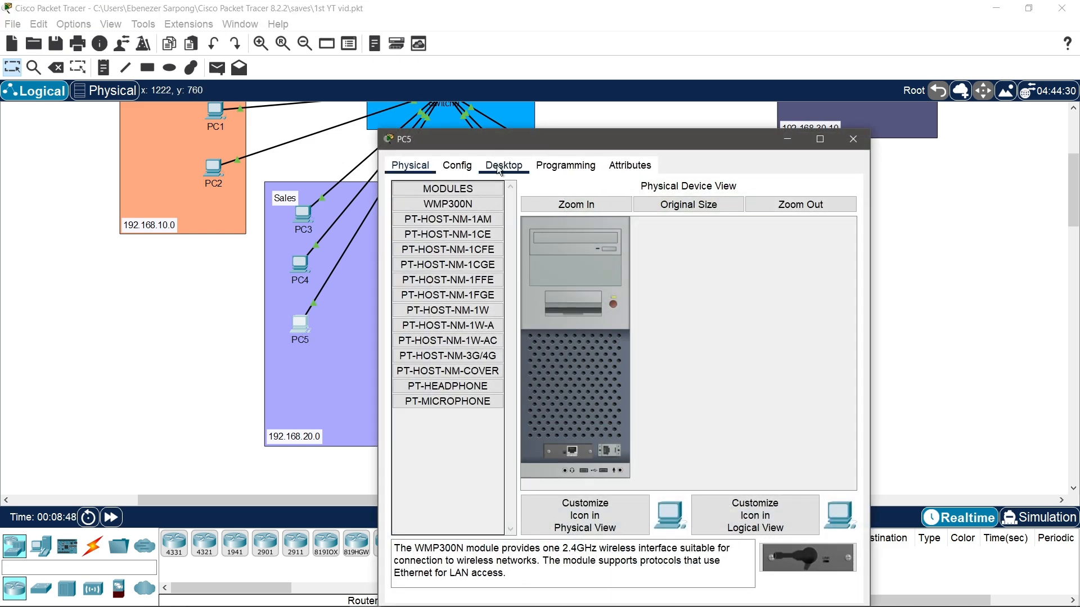
click(502, 166)
click(437, 226)
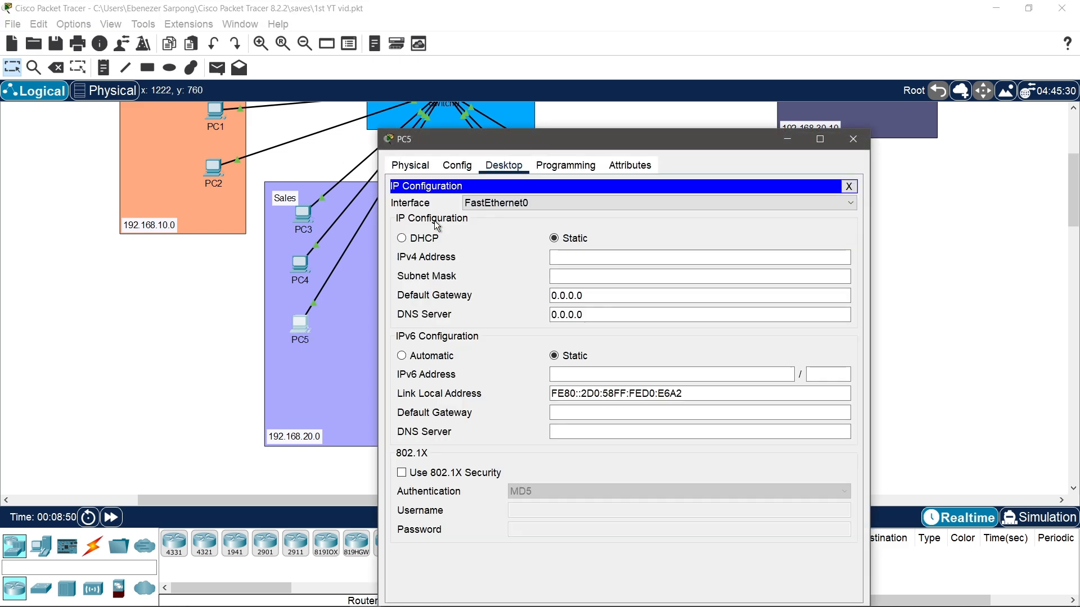
click(413, 245)
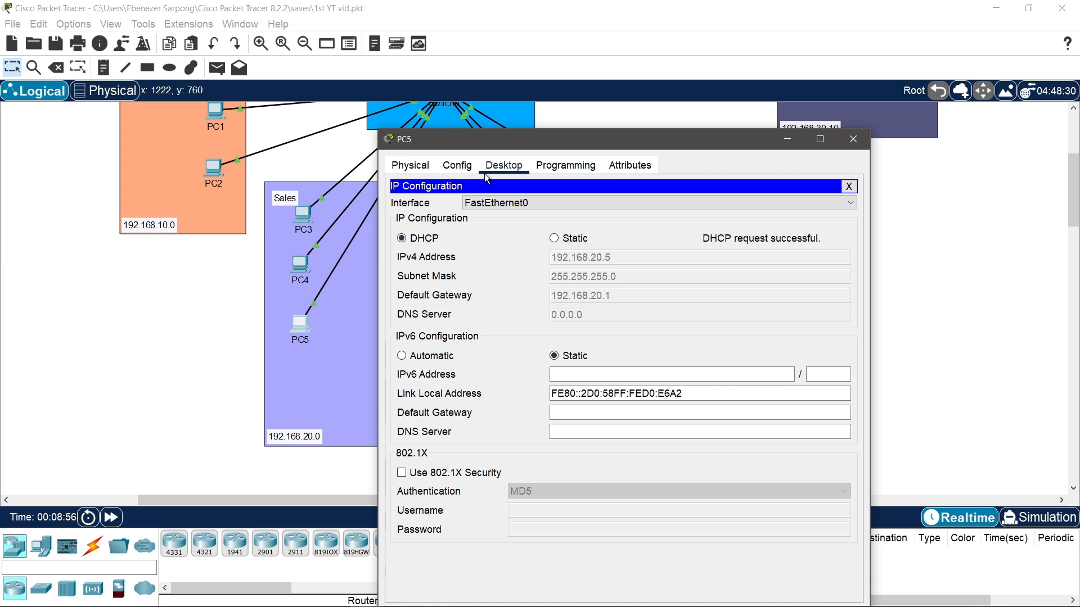
click(849, 186)
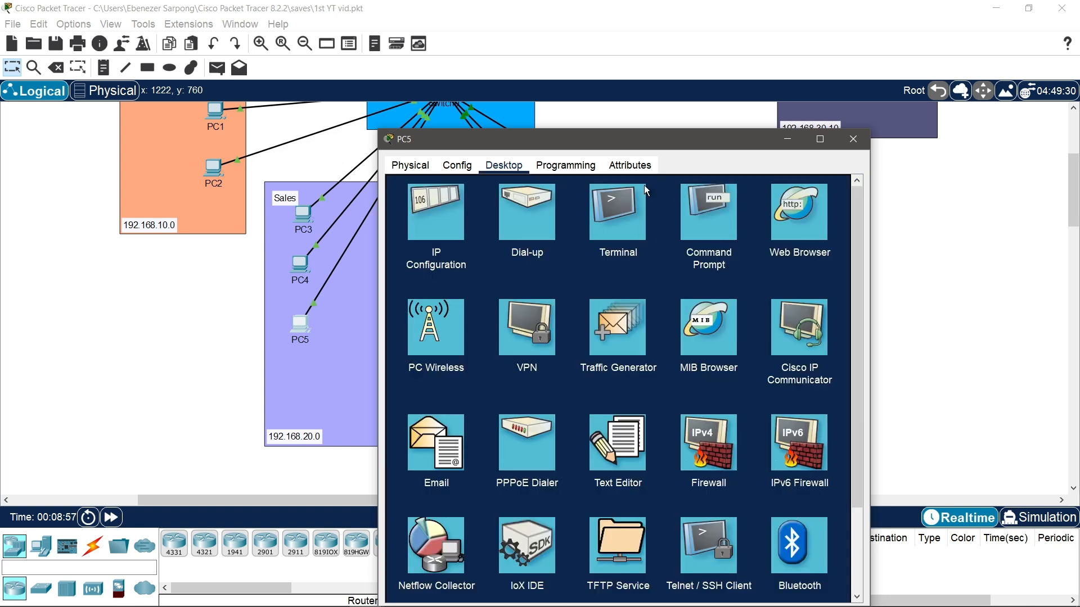
- Ping Server0 at 192.168.30.10 from PC5's command prompt
click(734, 228)
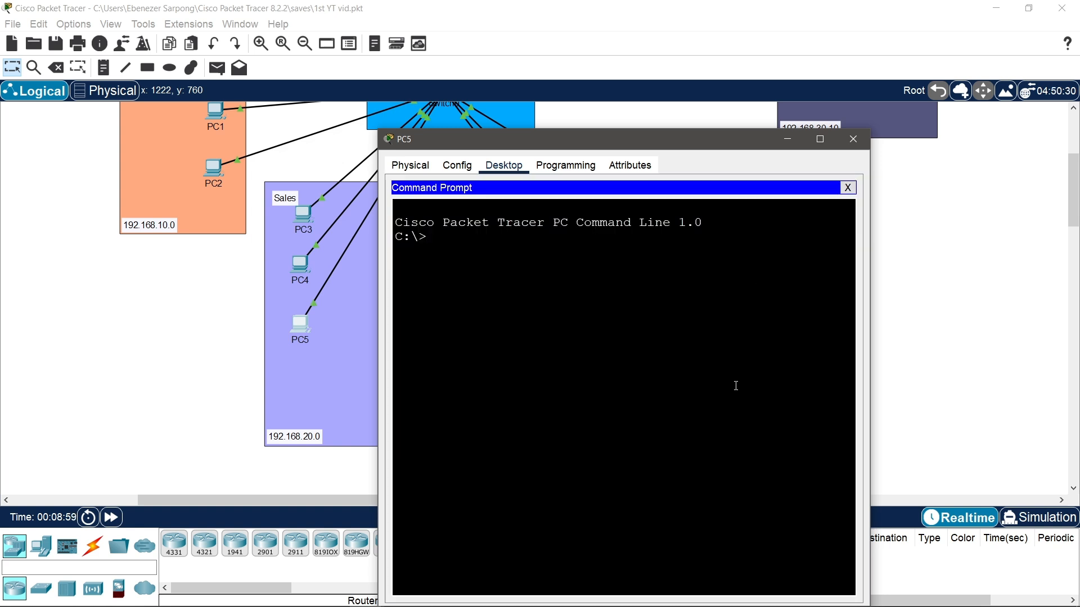
text(ping 192.168.30.10)
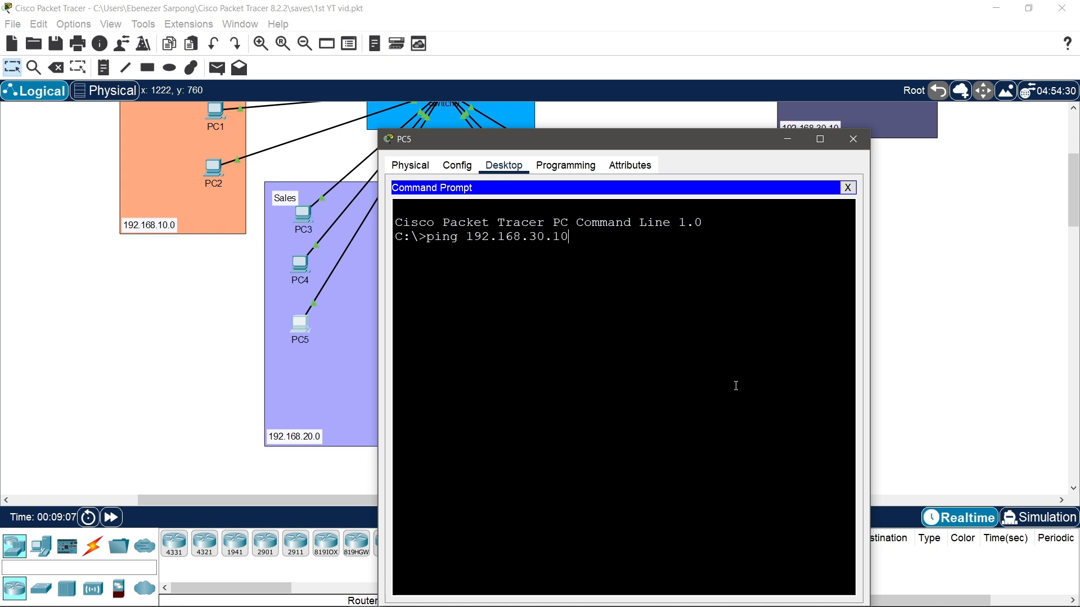
key(Return)
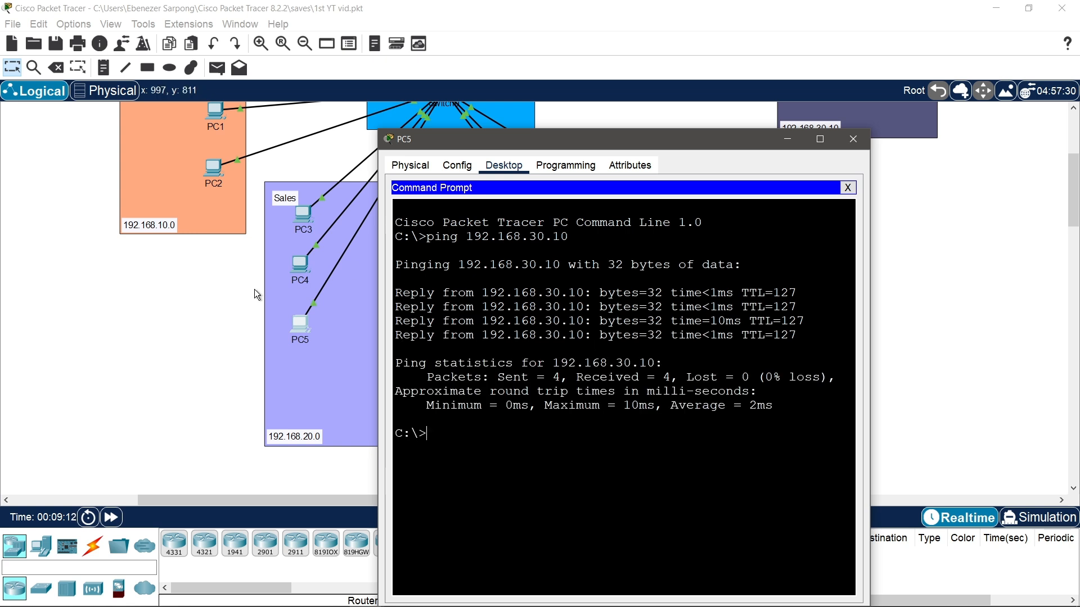
- Look up PC2's IP address in the Admin VLAN, ping 192.168.10.4 from PC5's command prompt, and close PC5's window
click(157, 352)
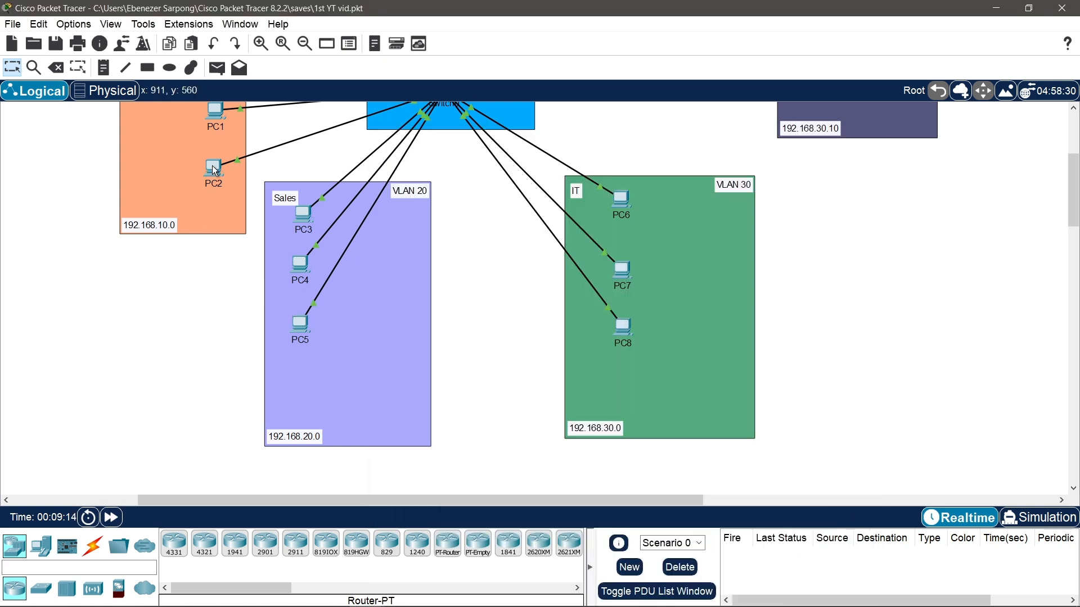
mouse_move(214, 171)
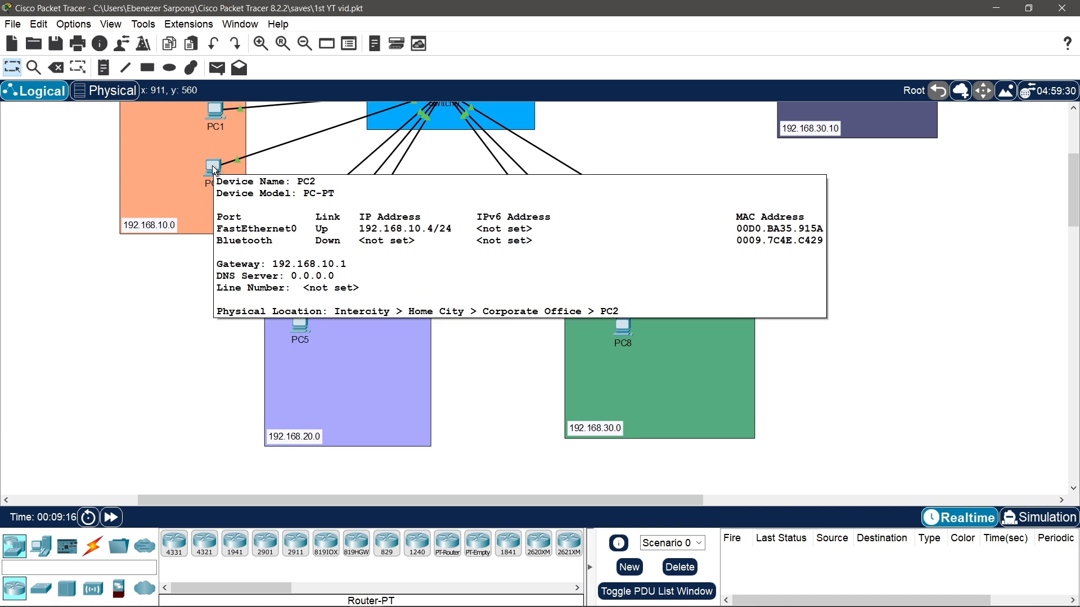
mouse_move(502, 593)
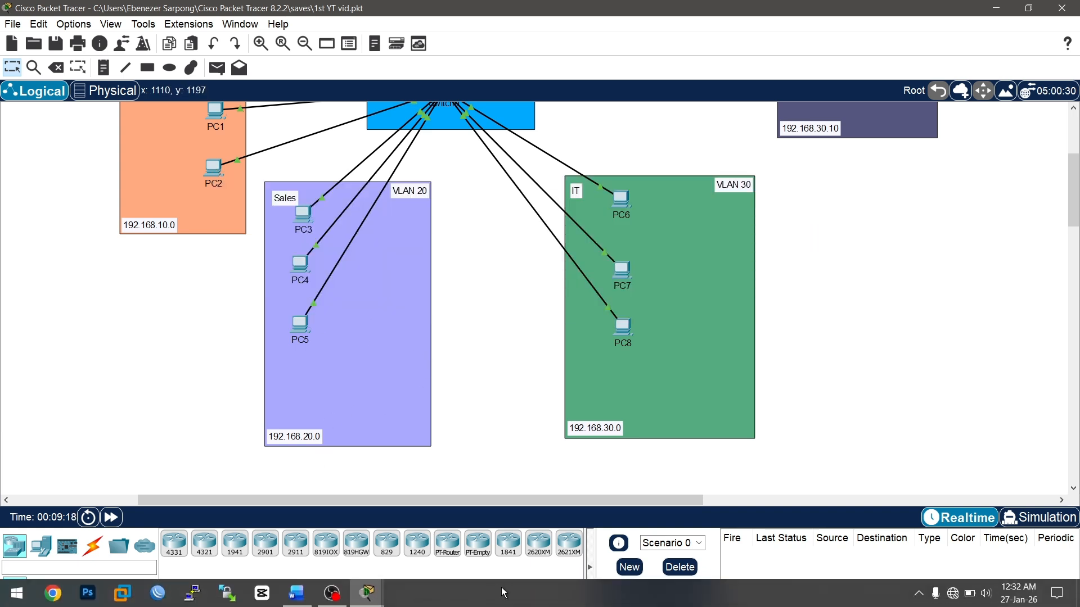
mouse_move(364, 601)
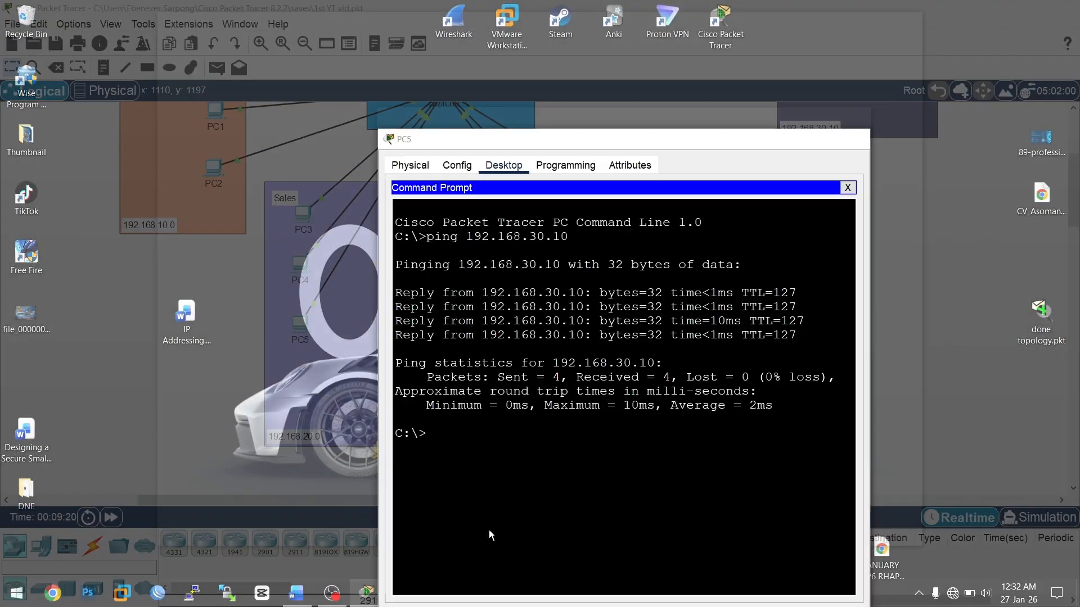
click(492, 532)
text(pin)
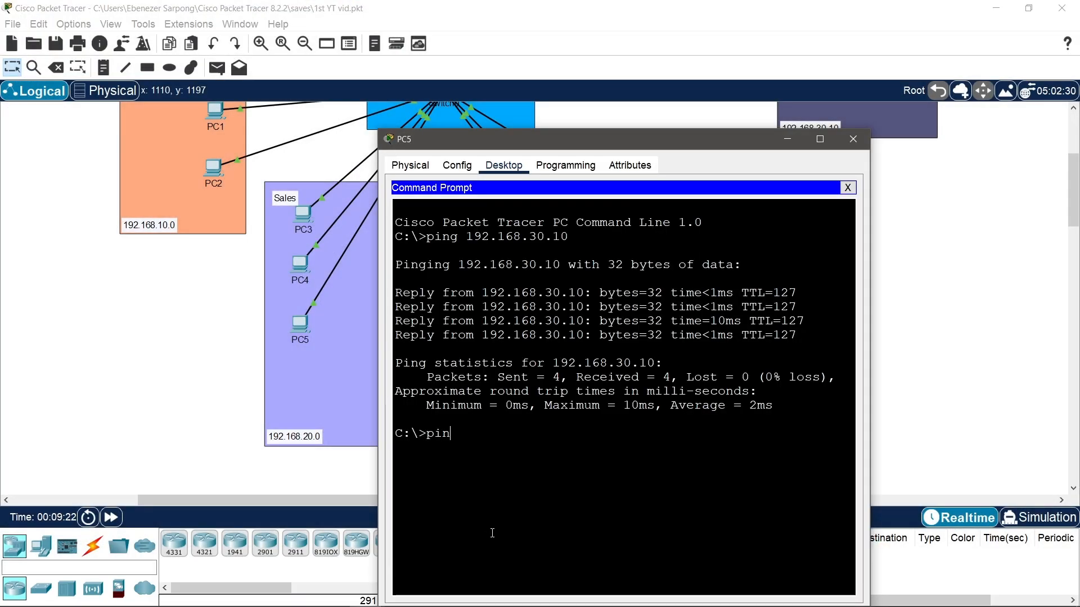
text(g 192.168.10.4)
key(Return)
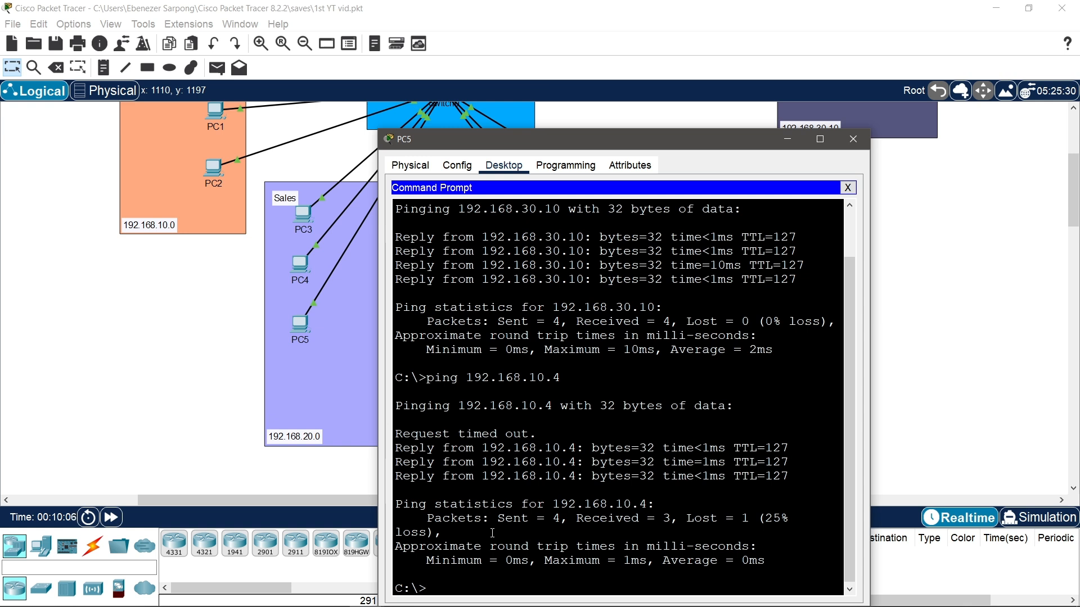
click(853, 140)
scroll(856, 337, up, 3)
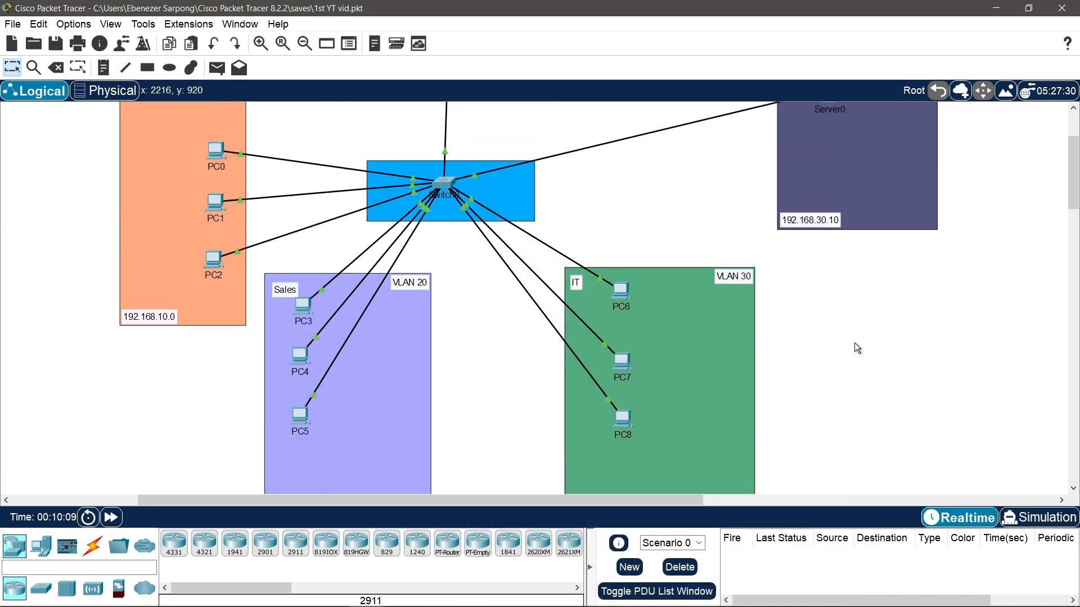
scroll(856, 348, up, 3)
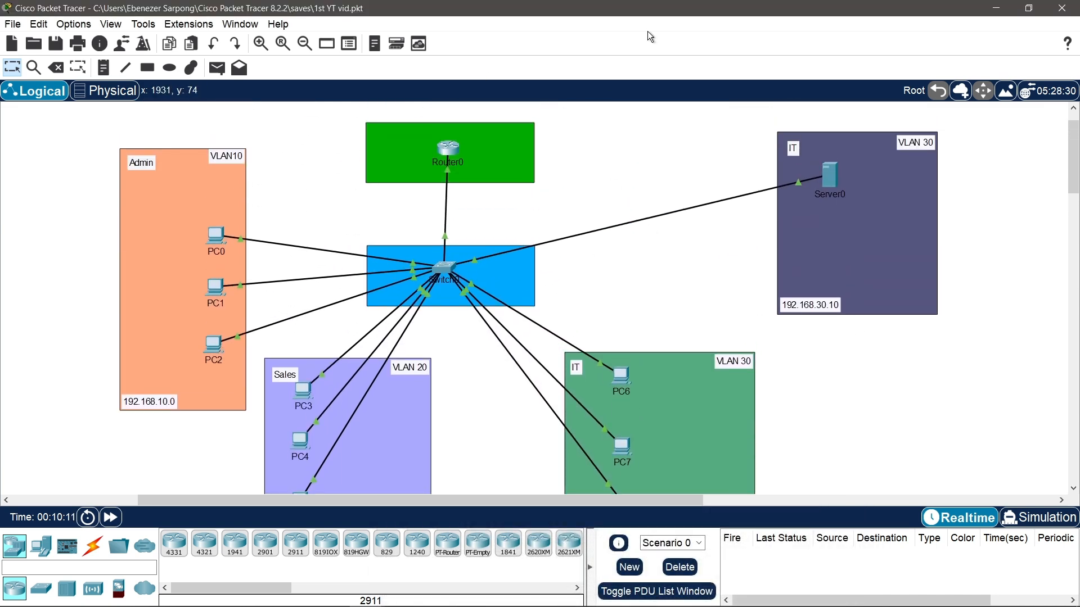